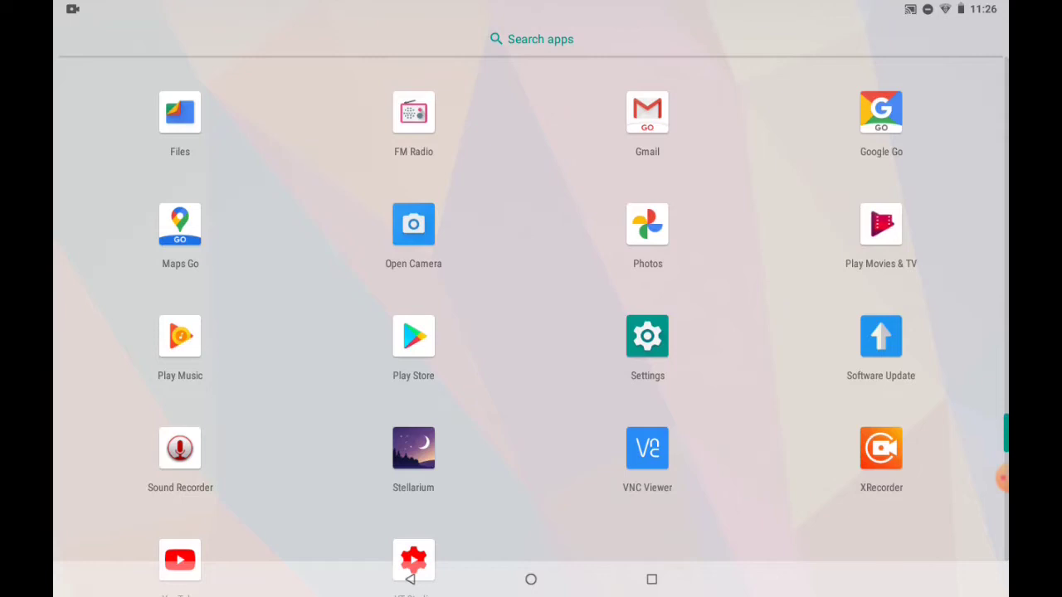
Step: Launch VNC Viewer and connect to the Meteor Camera Wifi computer from the Address Book
{"action": "left_click", "coordinate": [647, 449]}
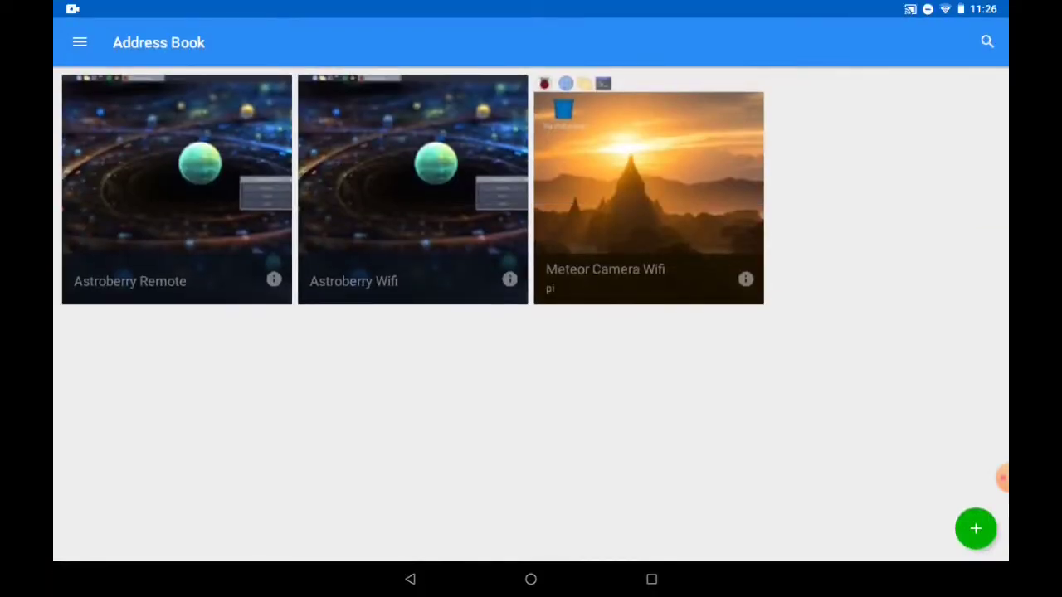
{"action": "left_click", "coordinate": [648, 191]}
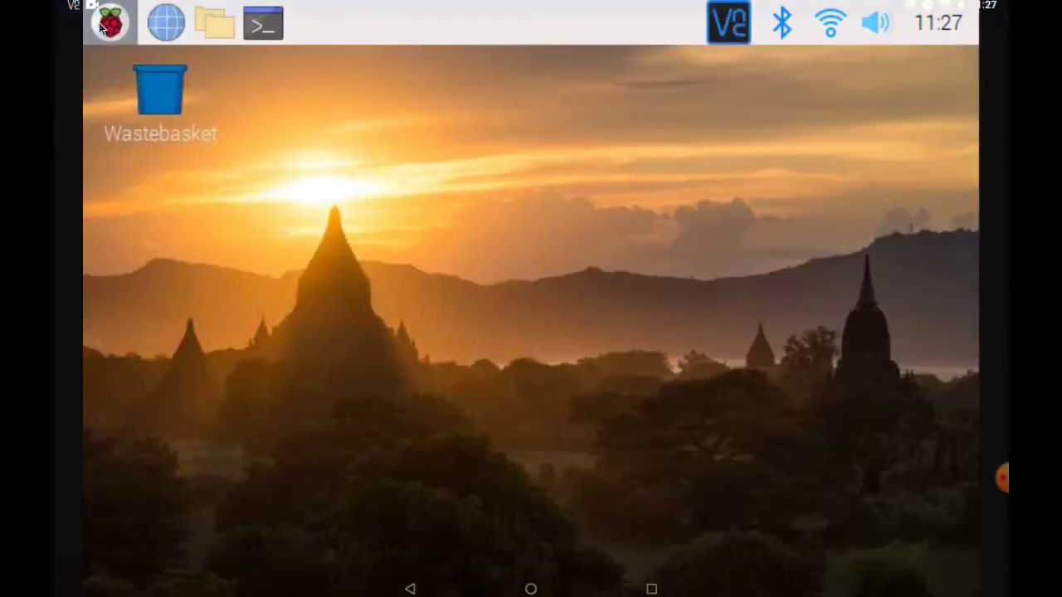
Step: Set Camera to Enabled under Interfaces in Raspberry Pi Configuration and accept the reboot
{"action": "left_click", "coordinate": [101, 27]}
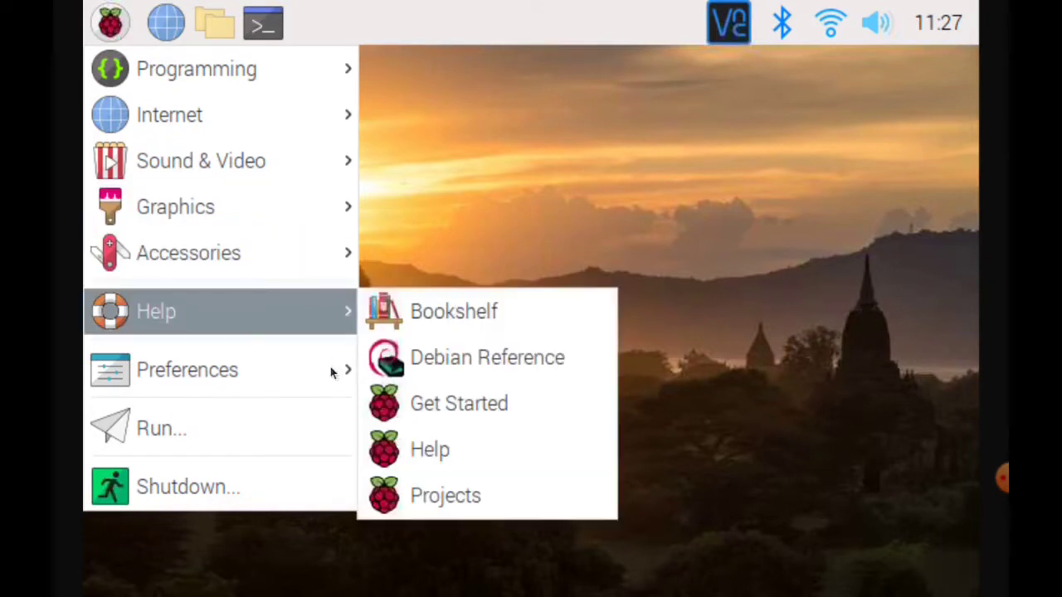
{"action": "mouse_move", "coordinate": [187, 370]}
{"action": "left_click", "coordinate": [477, 512]}
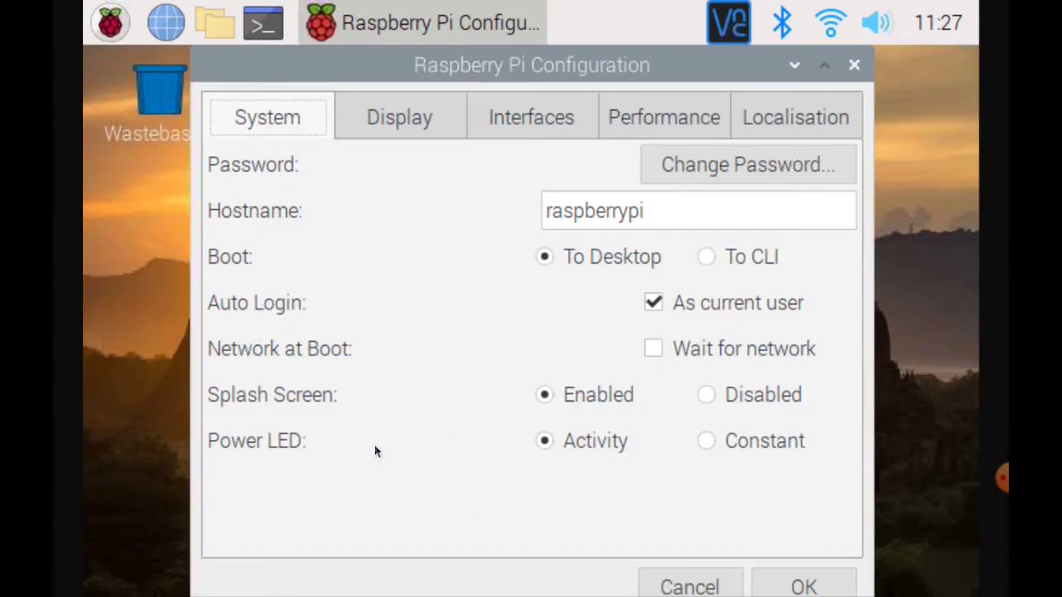
{"action": "left_click", "coordinate": [521, 123]}
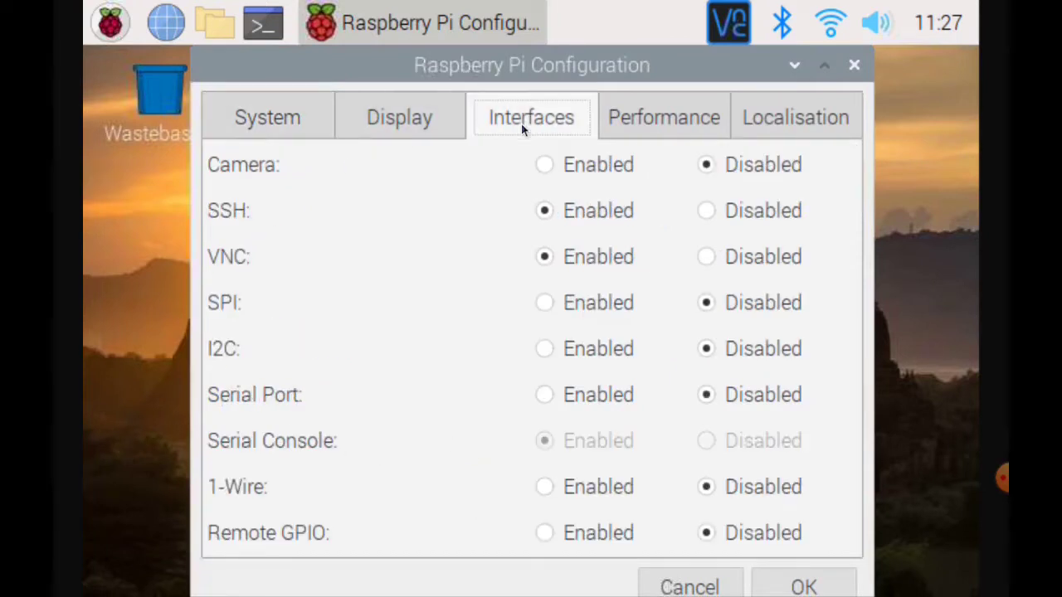
{"action": "left_click", "coordinate": [553, 164]}
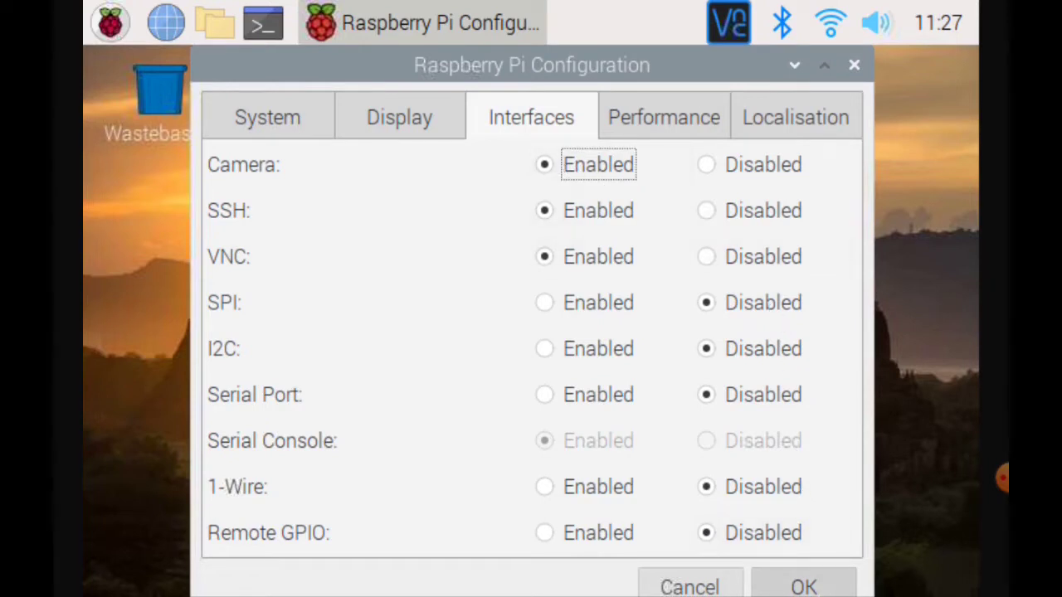
{"action": "left_click", "coordinate": [803, 586]}
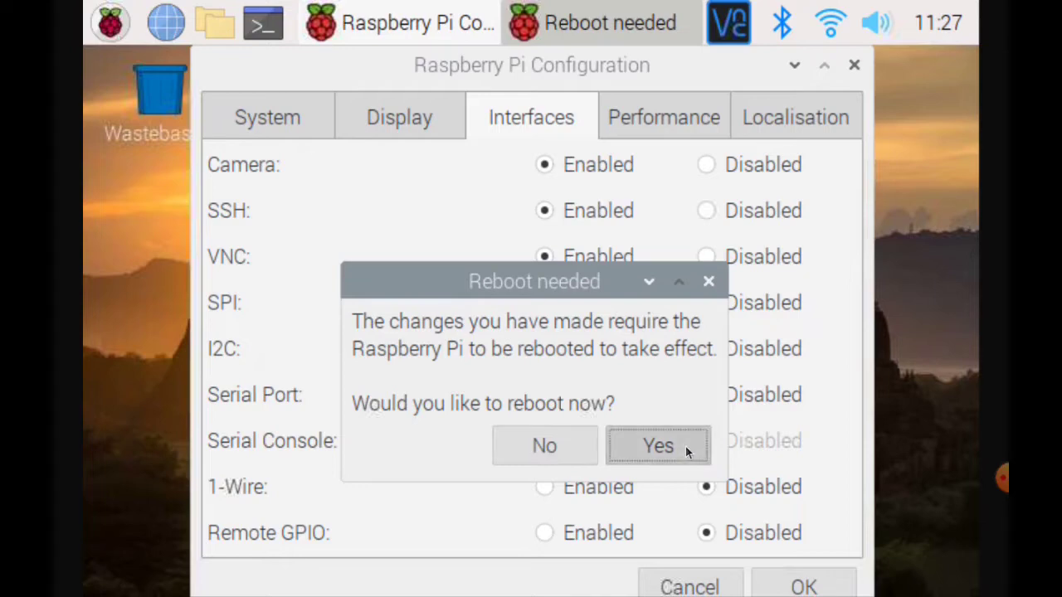
{"action": "left_click", "coordinate": [686, 446]}
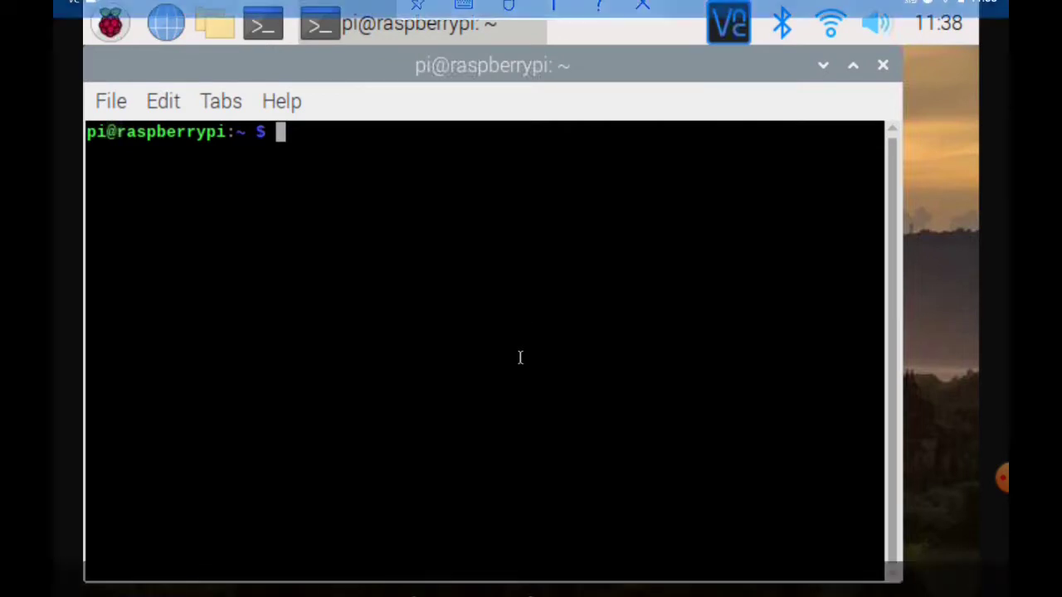
Step: Create an images folder in the home directory and change into it
{"action": "left_click", "coordinate": [463, 36]}
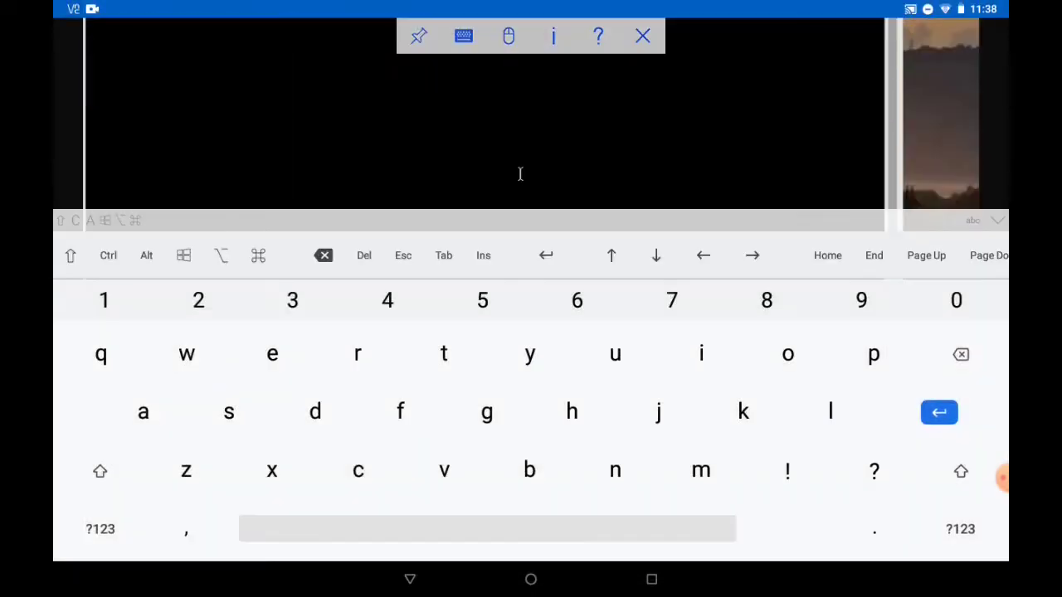
{"action": "type", "text": "m"}
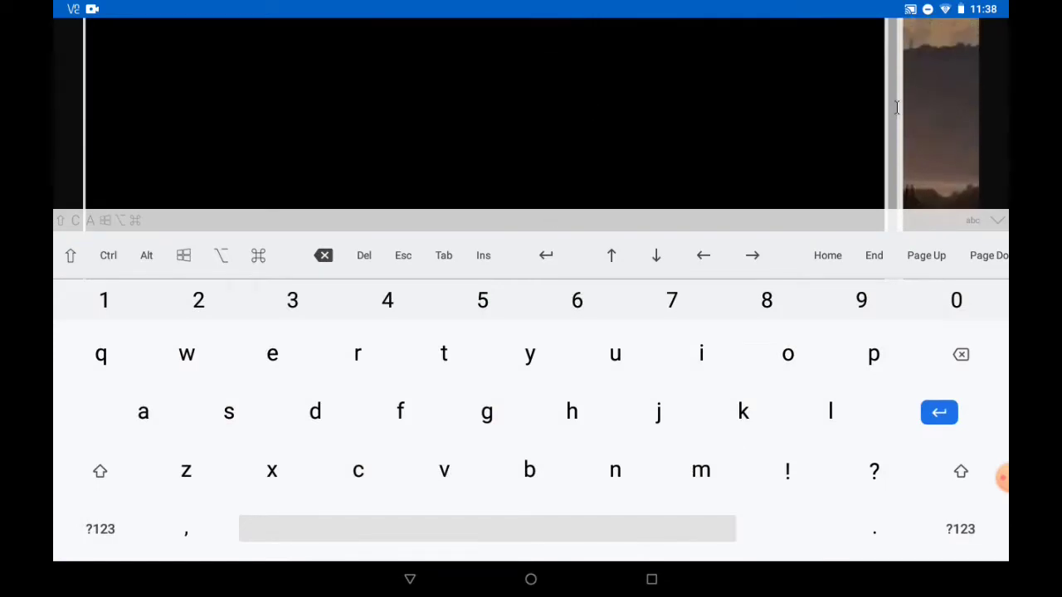
{"action": "type", "text": "kdir images"}
{"action": "key", "text": "Return"}
{"action": "type", "text": "cd images"}
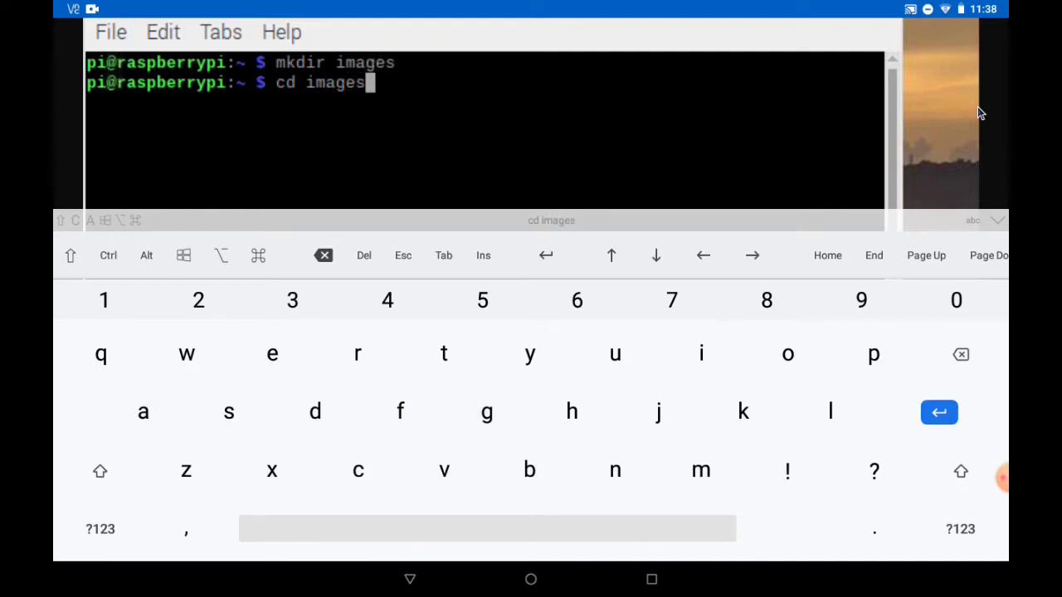
{"action": "key", "text": "Return"}
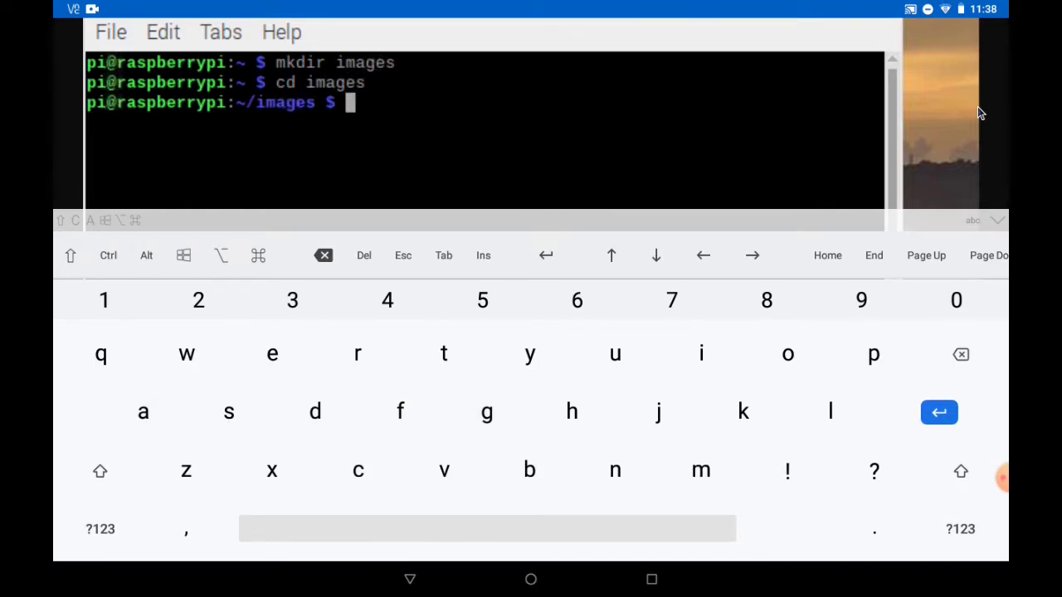
Step: Capture a test photo with raspistill -o test.jpg
{"action": "type", "text": "ras"}
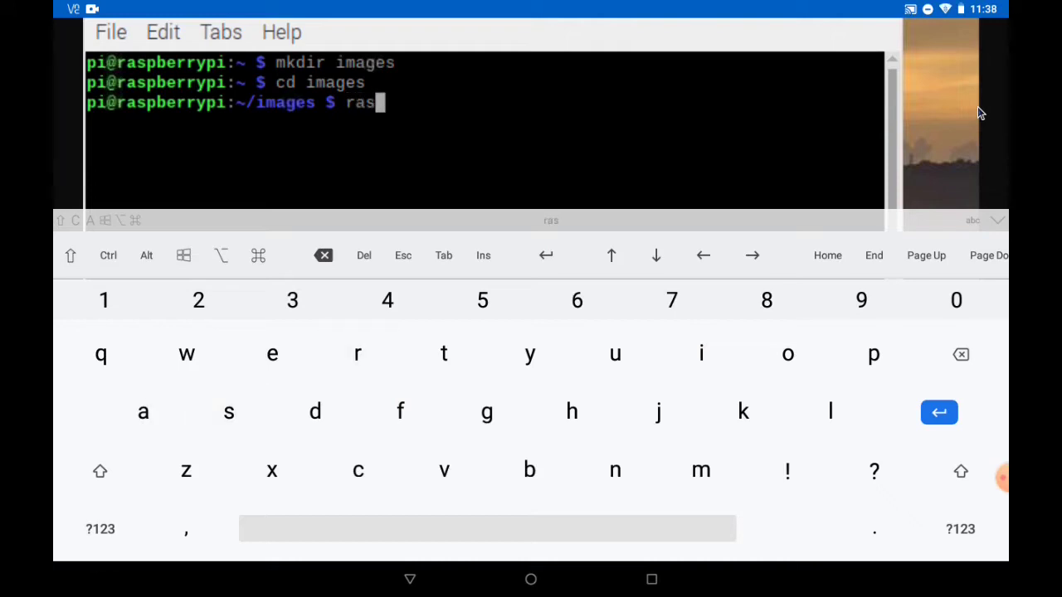
{"action": "type", "text": "pistill -"}
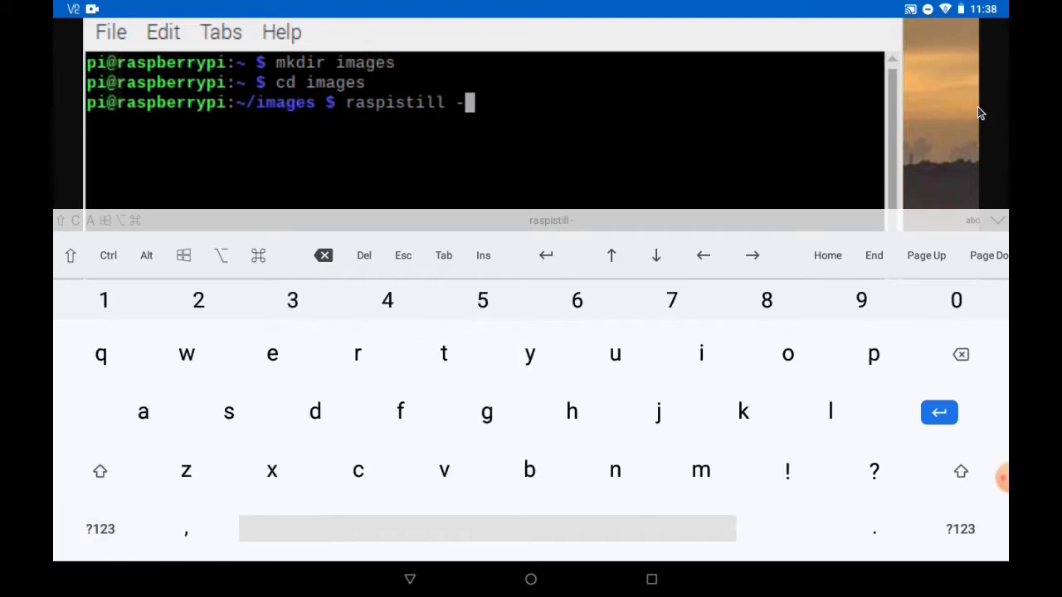
{"action": "type", "text": "o test.jpg"}
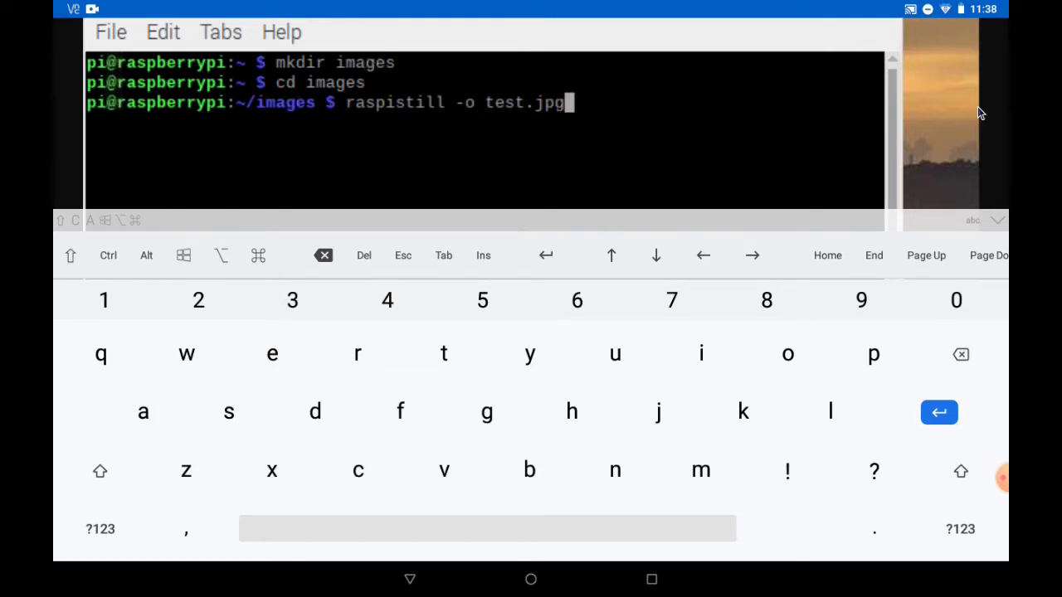
{"action": "key", "text": "Return"}
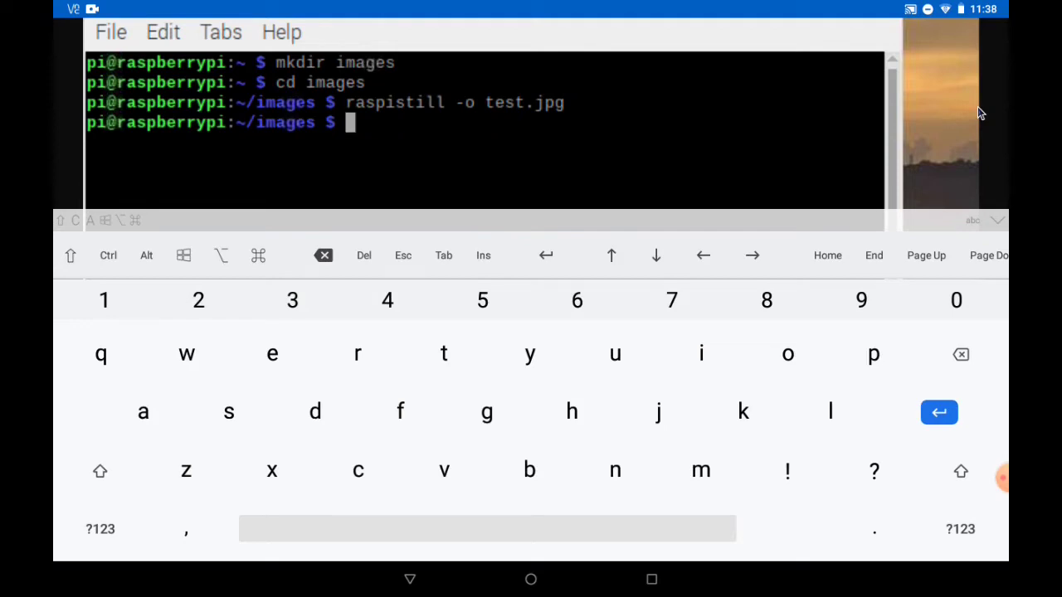
{"action": "key", "text": "Escape"}
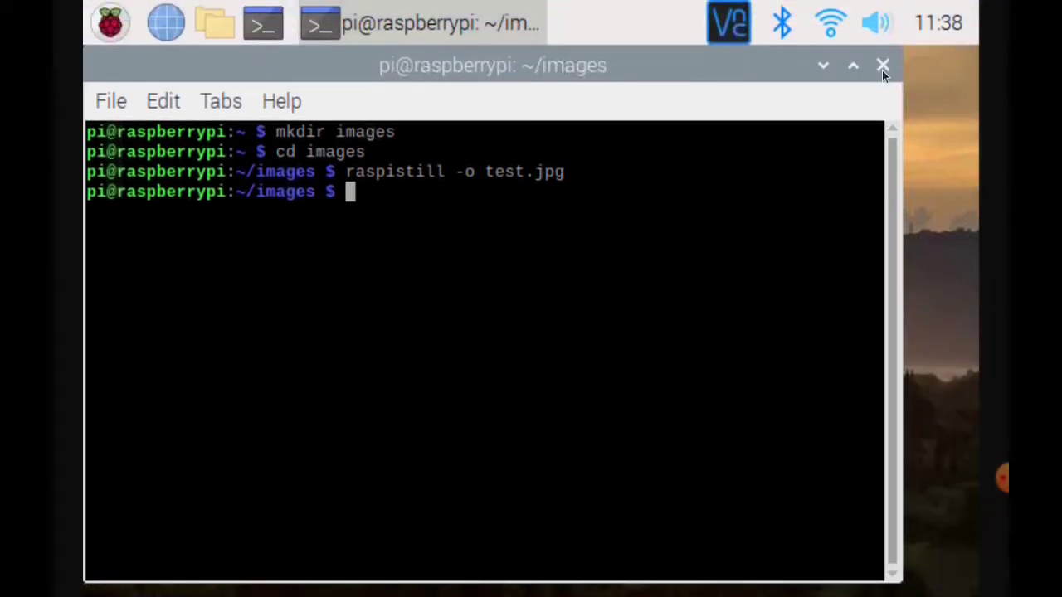
Step: Close the terminal, then open the images folder in PCManFM and select test.jpg
{"action": "left_click", "coordinate": [882, 66]}
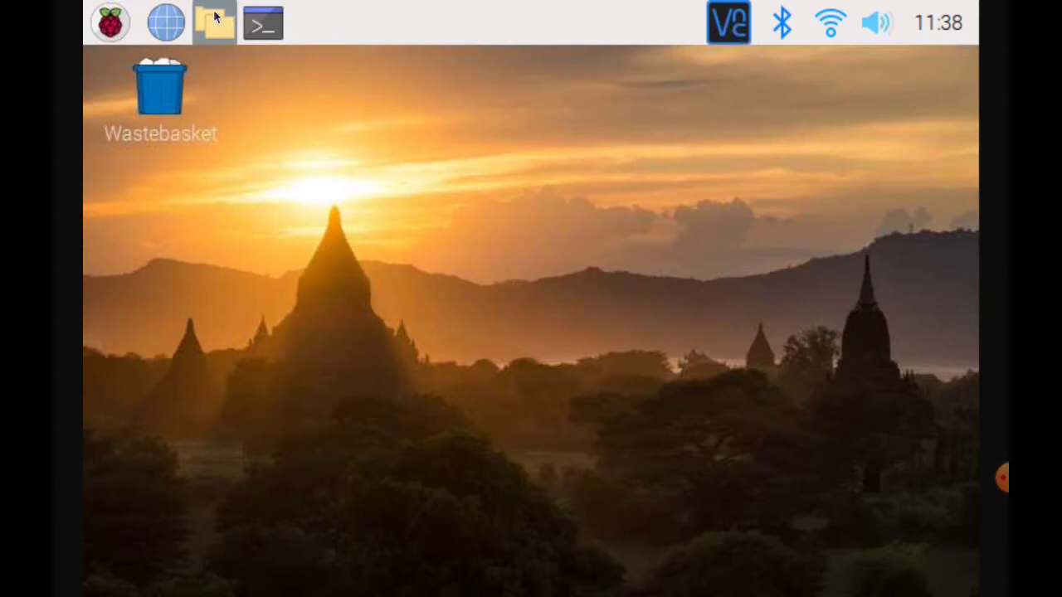
{"action": "left_click", "coordinate": [214, 14]}
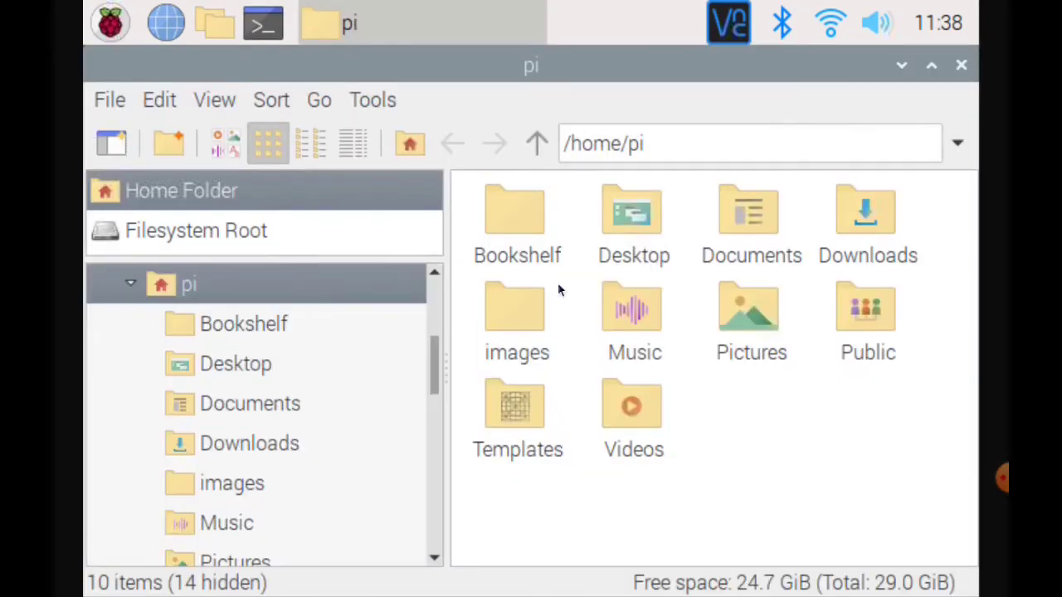
{"action": "left_click", "coordinate": [520, 302]}
{"action": "double_click", "coordinate": [520, 302]}
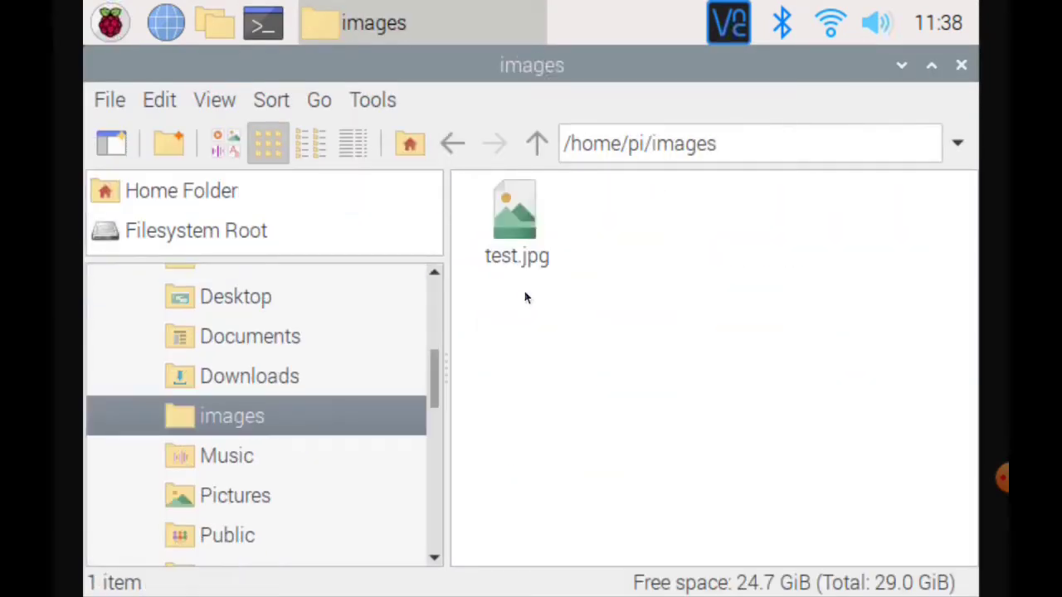
{"action": "left_click", "coordinate": [520, 221]}
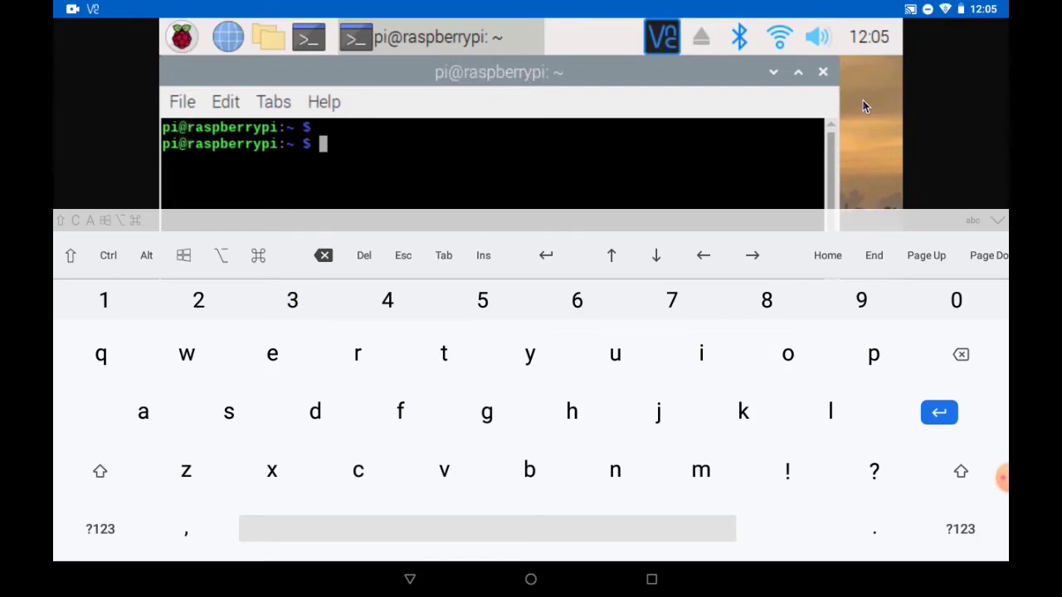
Step: Switch to a root shell with sudo su
{"action": "type", "text": "s"}
{"action": "type", "text": "udo"}
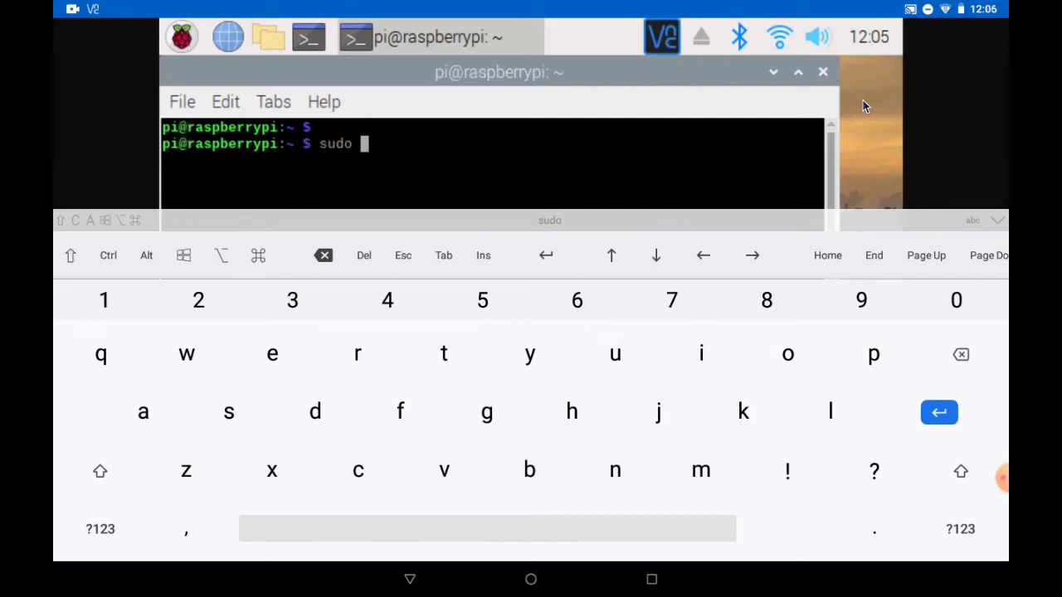
{"action": "type", "text": "su"}
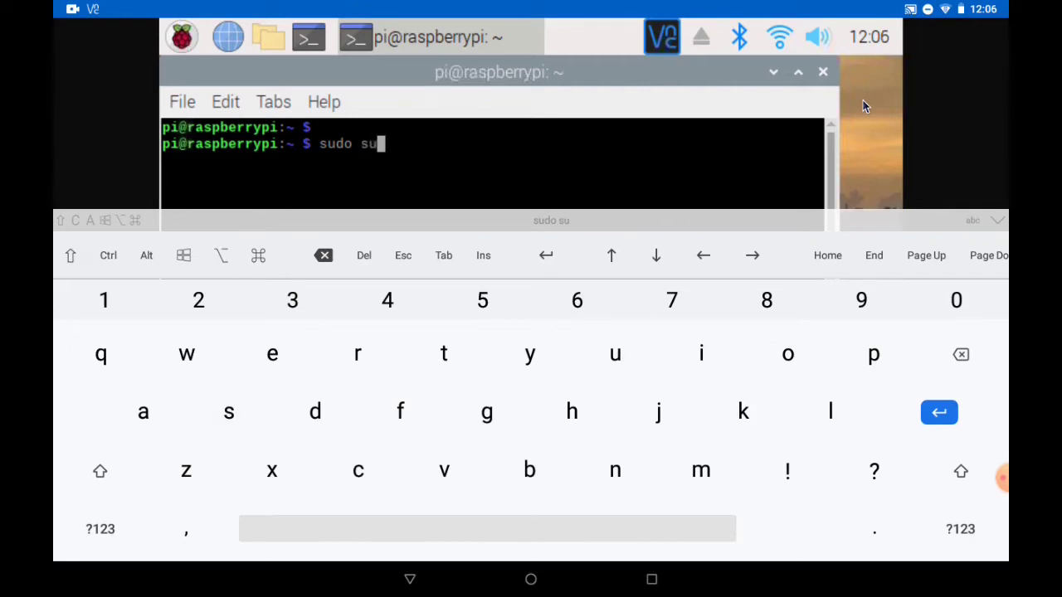
{"action": "key", "text": "Return"}
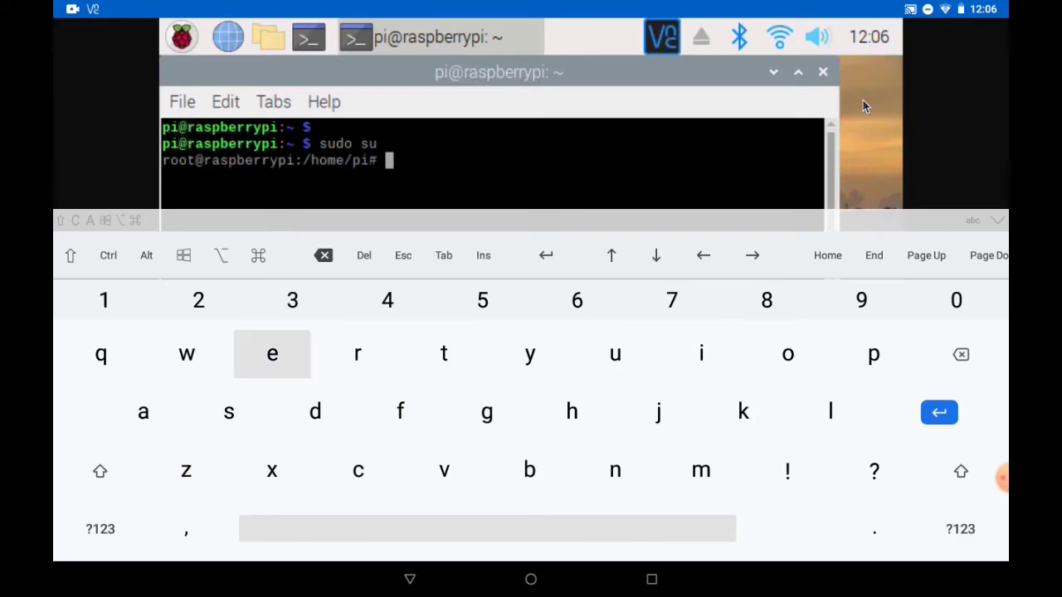
Step: Enter echo "disable_camera_led=1">>/boot/config.txt at the root prompt
{"action": "type", "text": "echo"}
{"action": "left_click", "coordinate": [99, 528]}
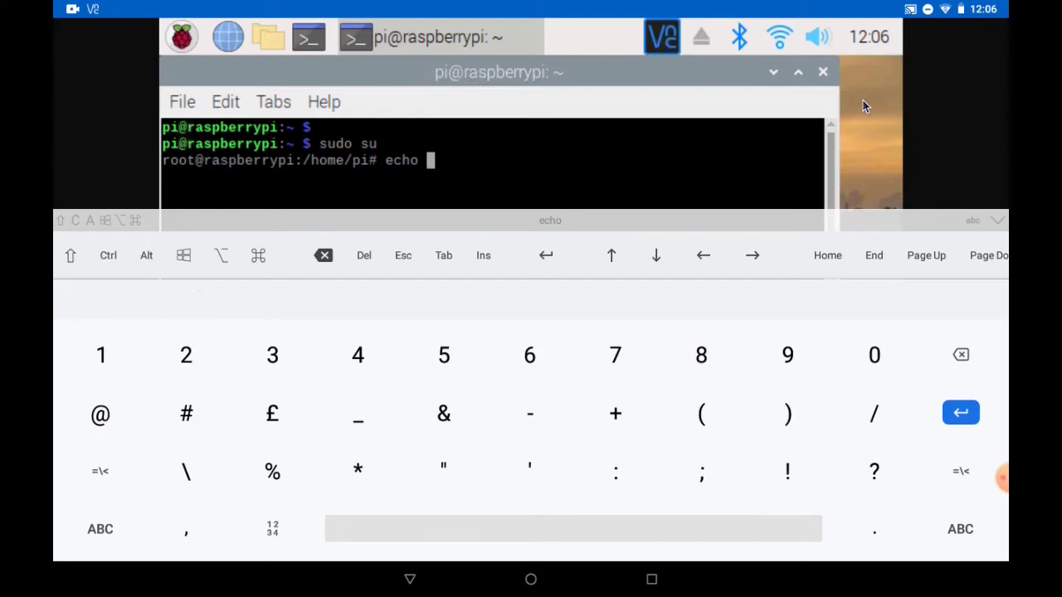
{"action": "type", "text": "\"d"}
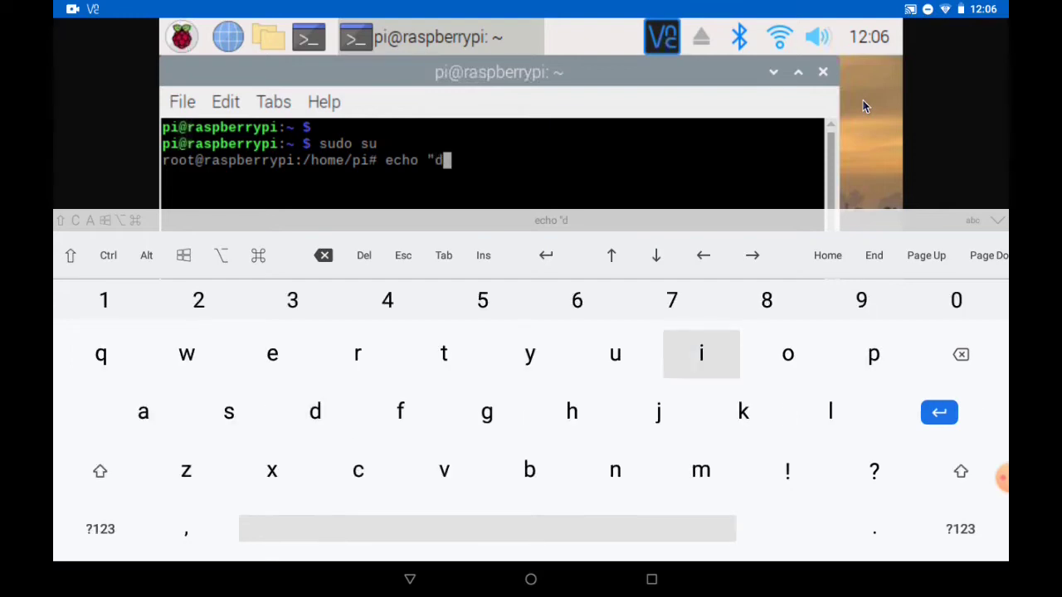
{"action": "type", "text": "isable"}
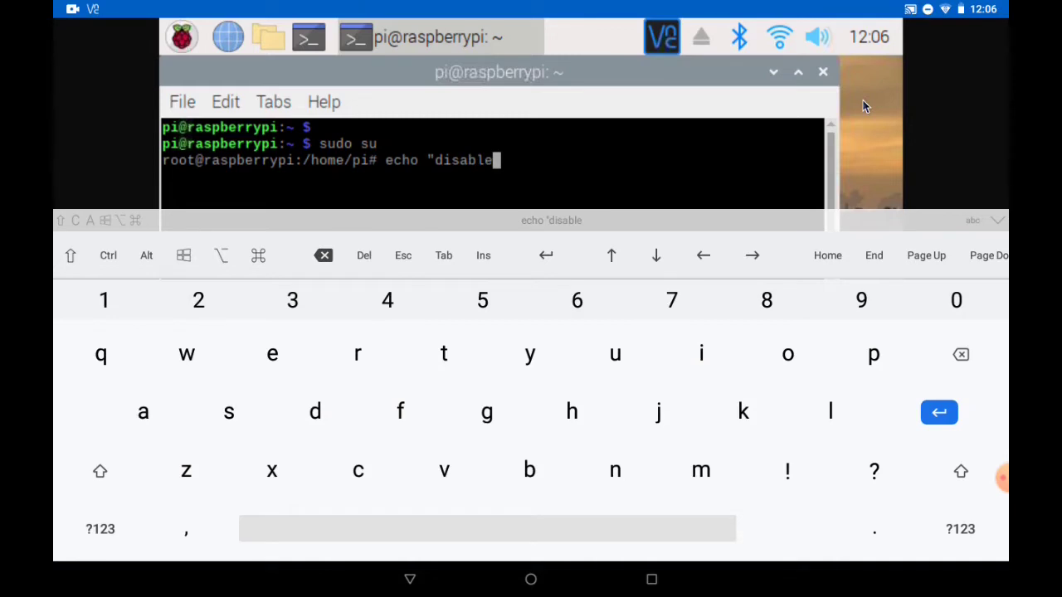
{"action": "type", "text": "_"}
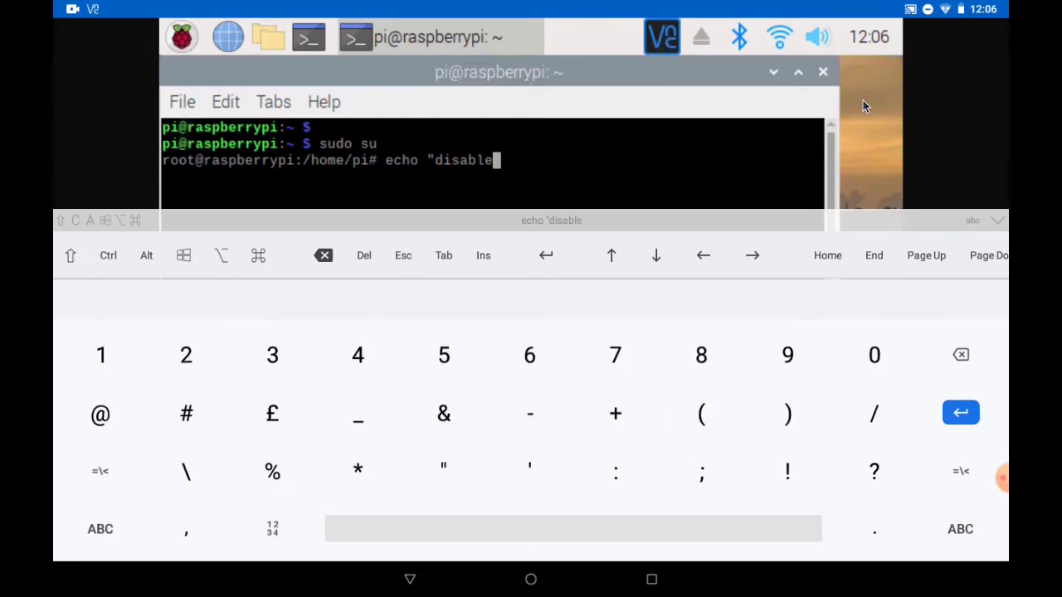
{"action": "type", "text": "camera"}
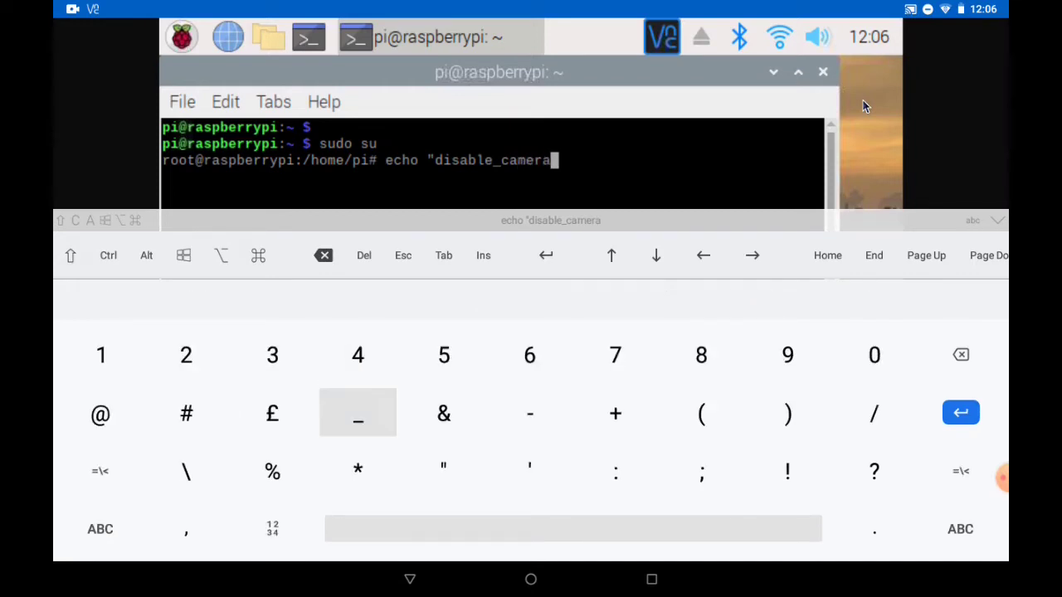
{"action": "type", "text": "_led"}
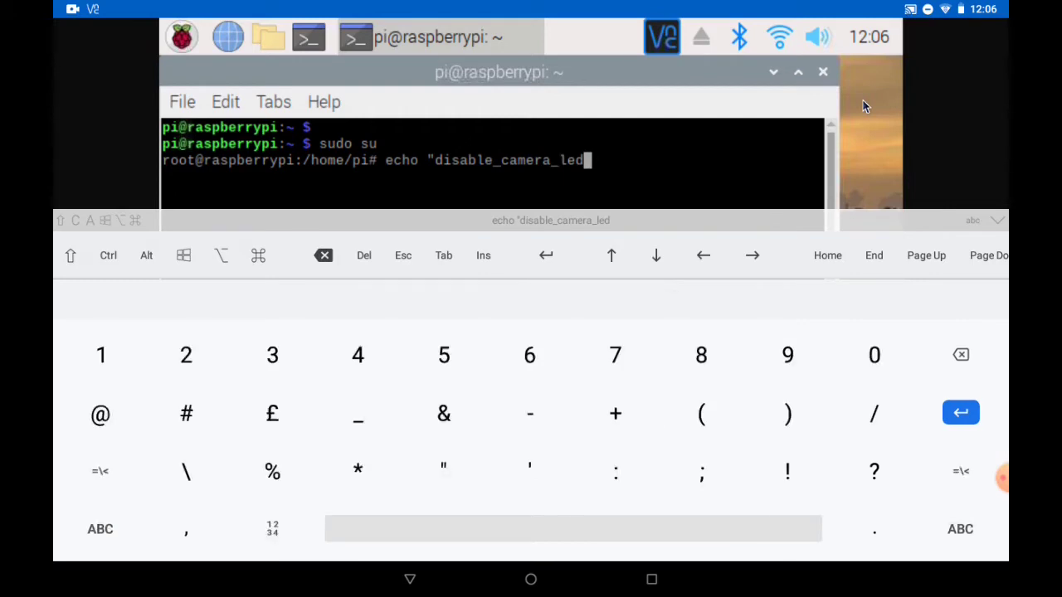
{"action": "type", "text": "="}
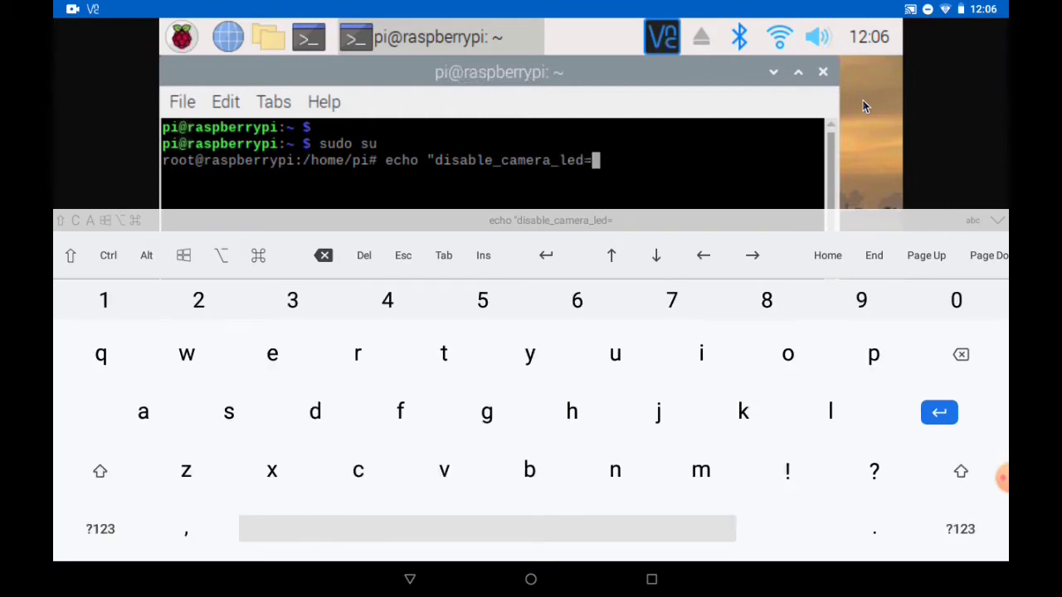
{"action": "type", "text": "1"}
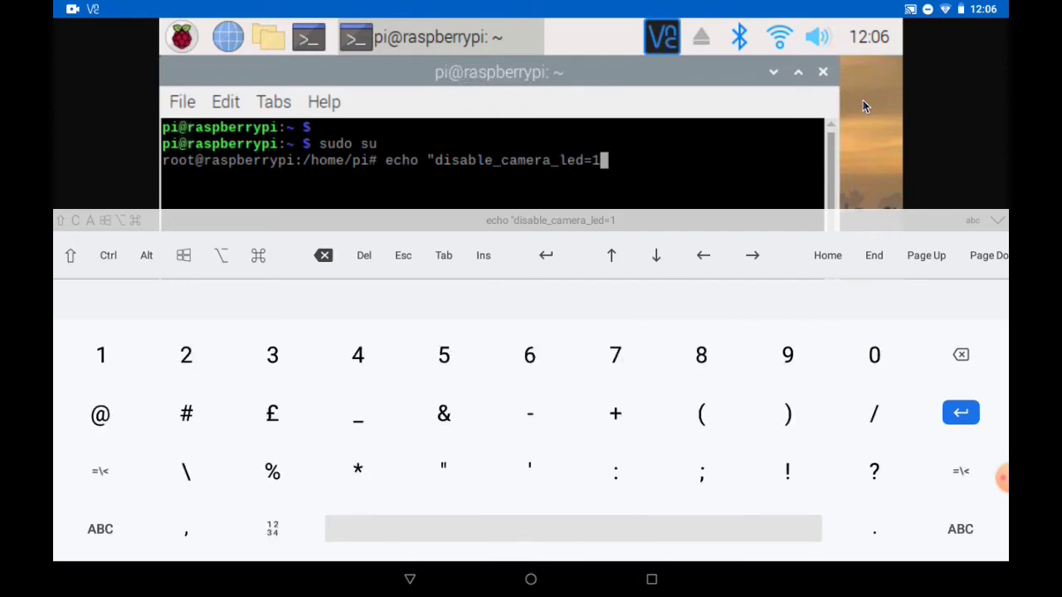
{"action": "type", "text": "\""}
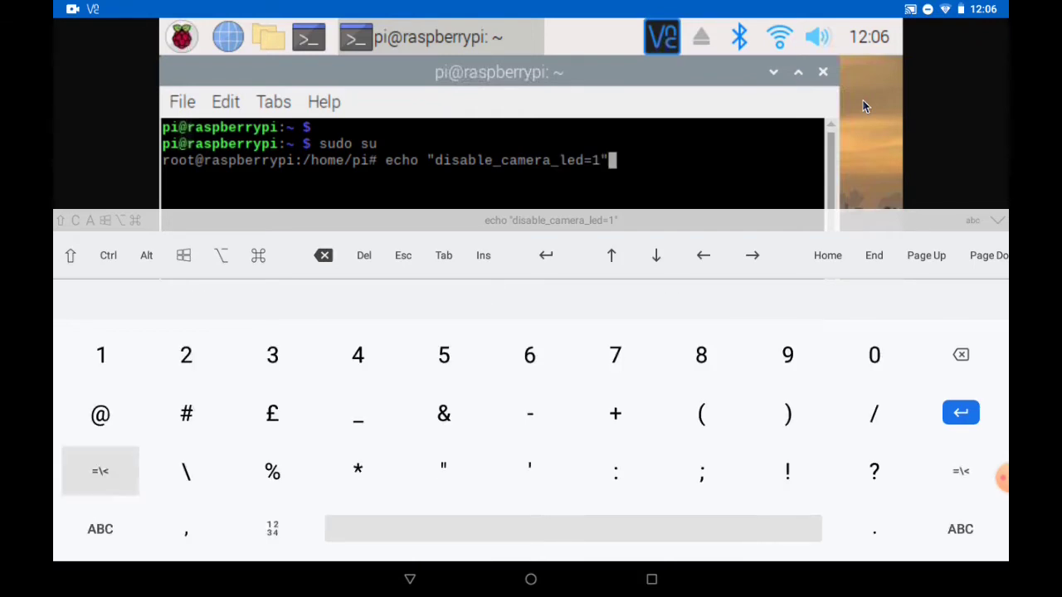
{"action": "type", "text": ">"}
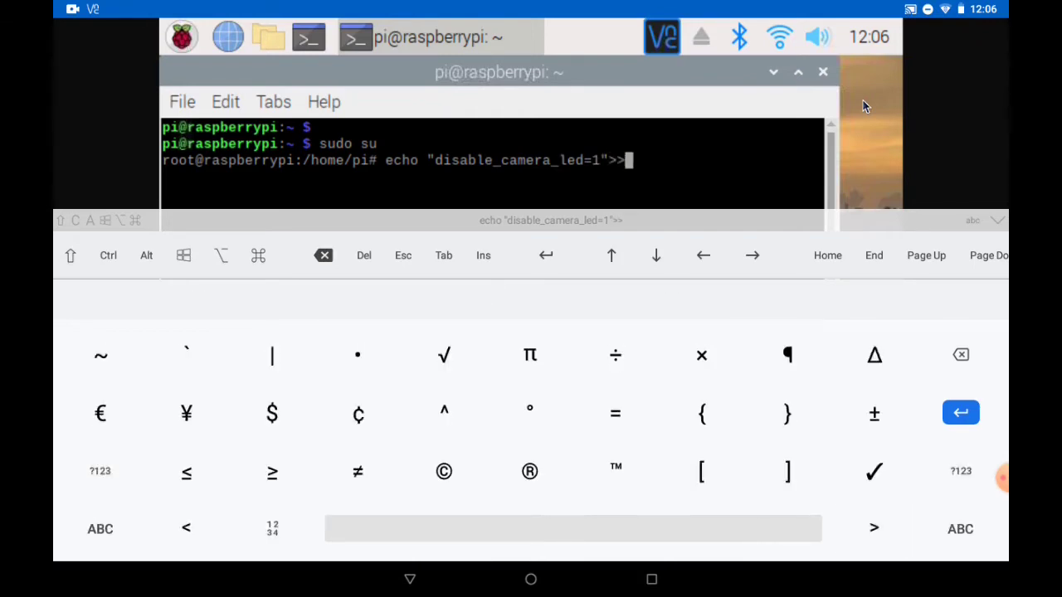
{"action": "type", "text": ">"}
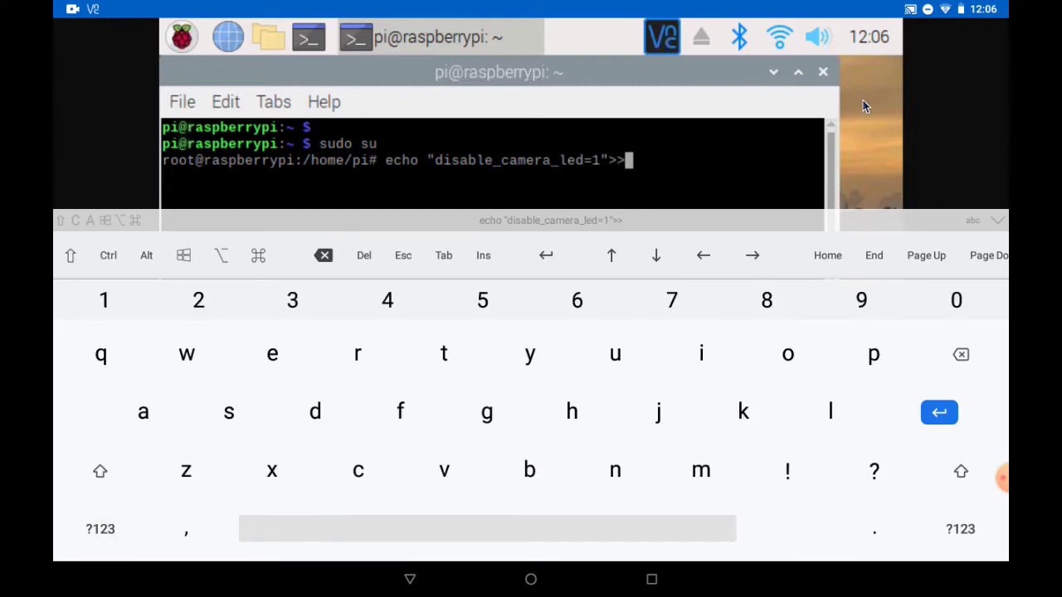
{"action": "left_click", "coordinate": [99, 529]}
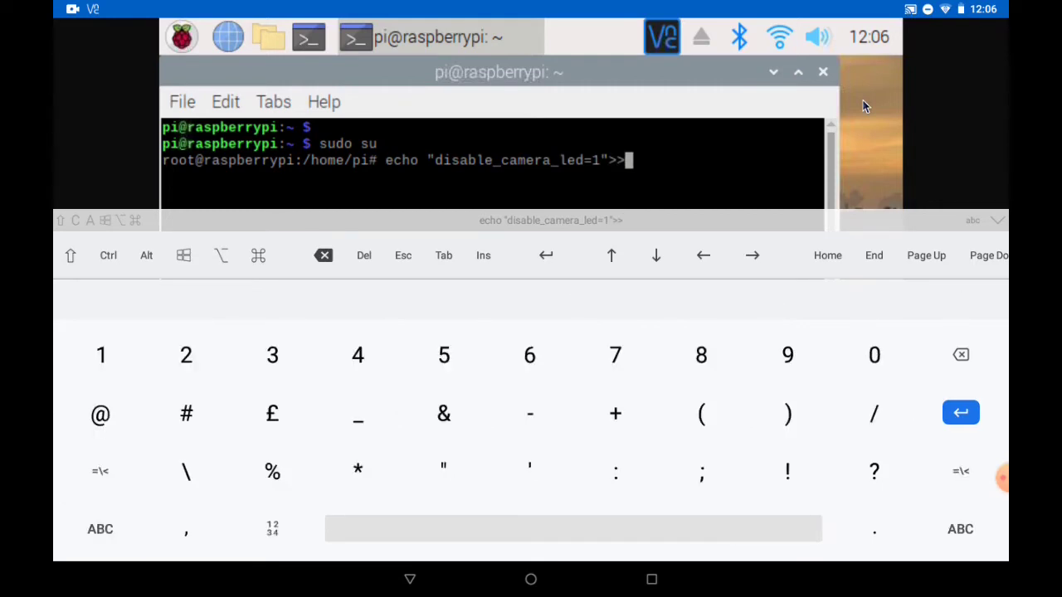
{"action": "type", "text": "/"}
{"action": "left_click", "coordinate": [100, 529]}
{"action": "type", "text": "boot"}
{"action": "left_click", "coordinate": [100, 529]}
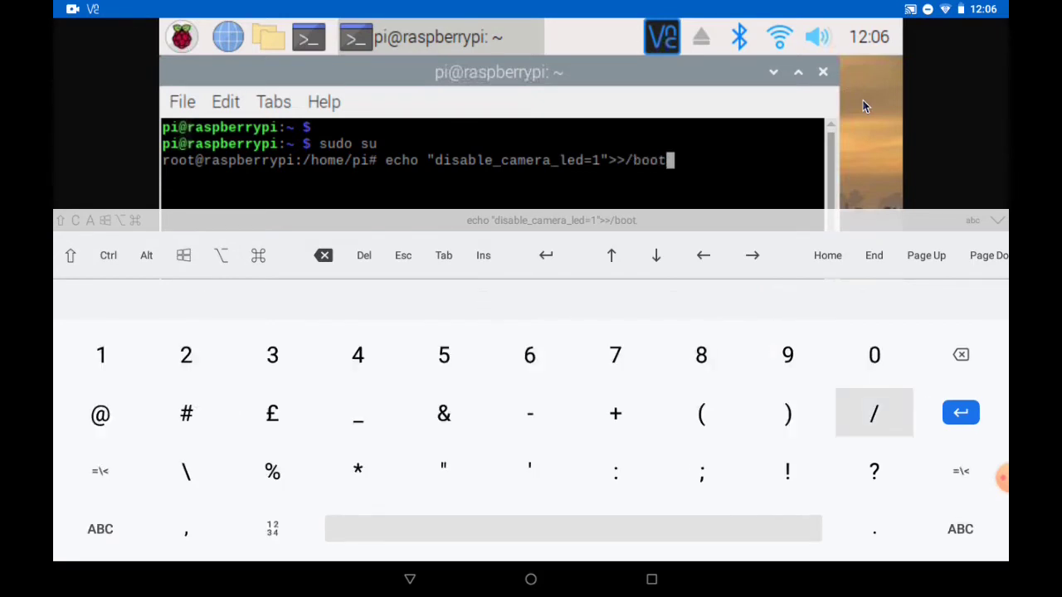
{"action": "type", "text": "/config"}
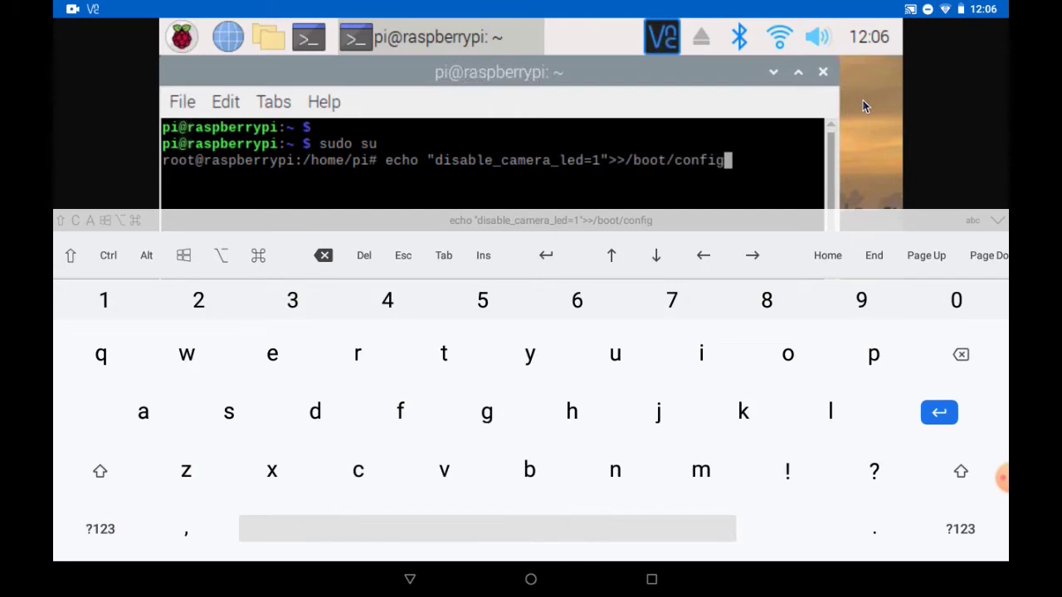
{"action": "type", "text": ".txt"}
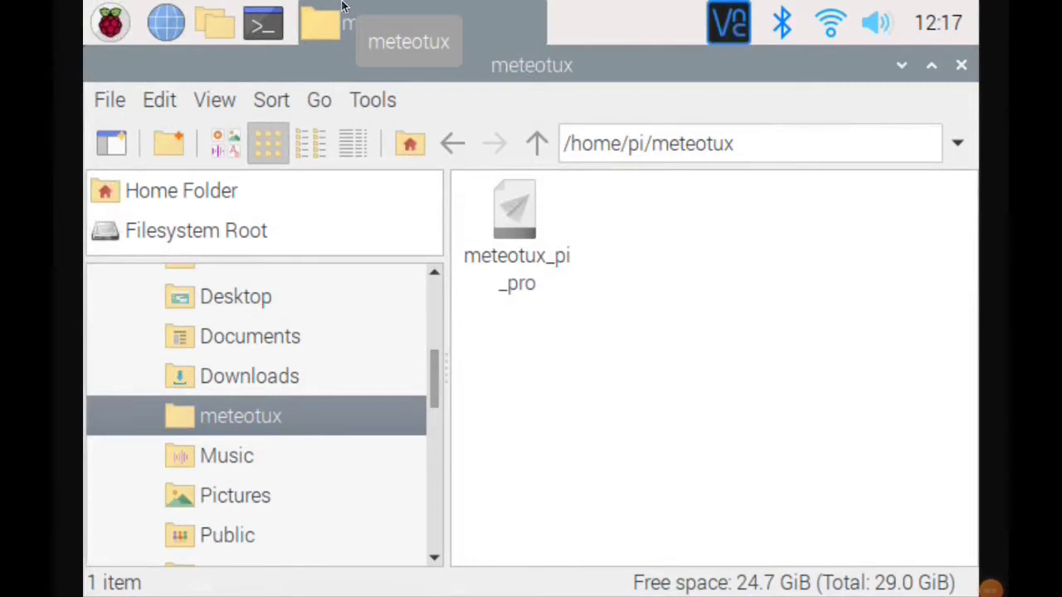
Step: In a new terminal, enter the meteotux folder and run chmod +x meteotux_pi_pro
{"action": "left_click", "coordinate": [262, 24]}
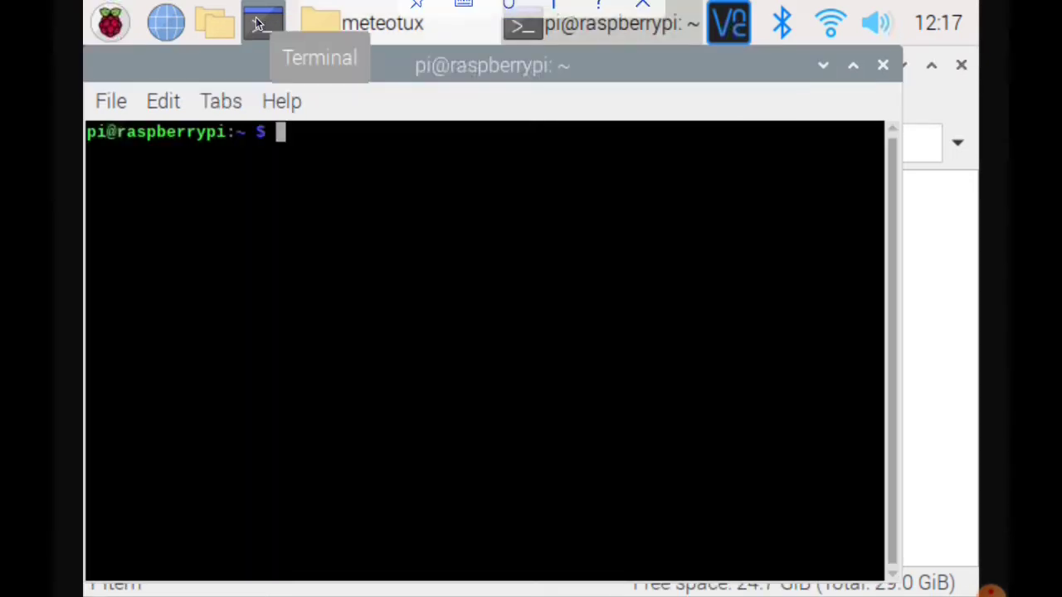
{"action": "left_click", "coordinate": [463, 35]}
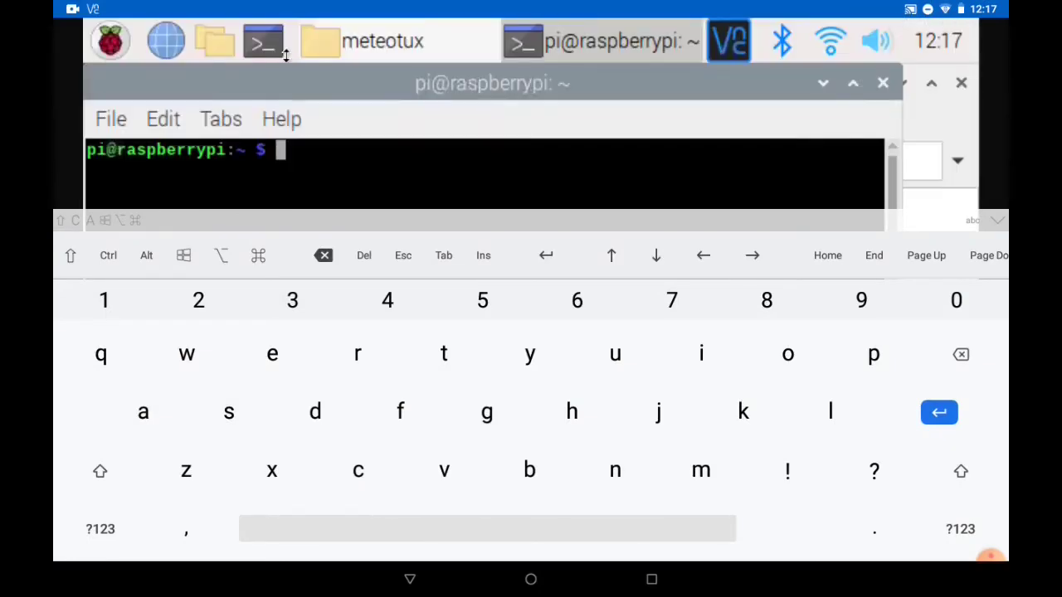
{"action": "type", "text": "chmod +x meteotux_pi_pro"}
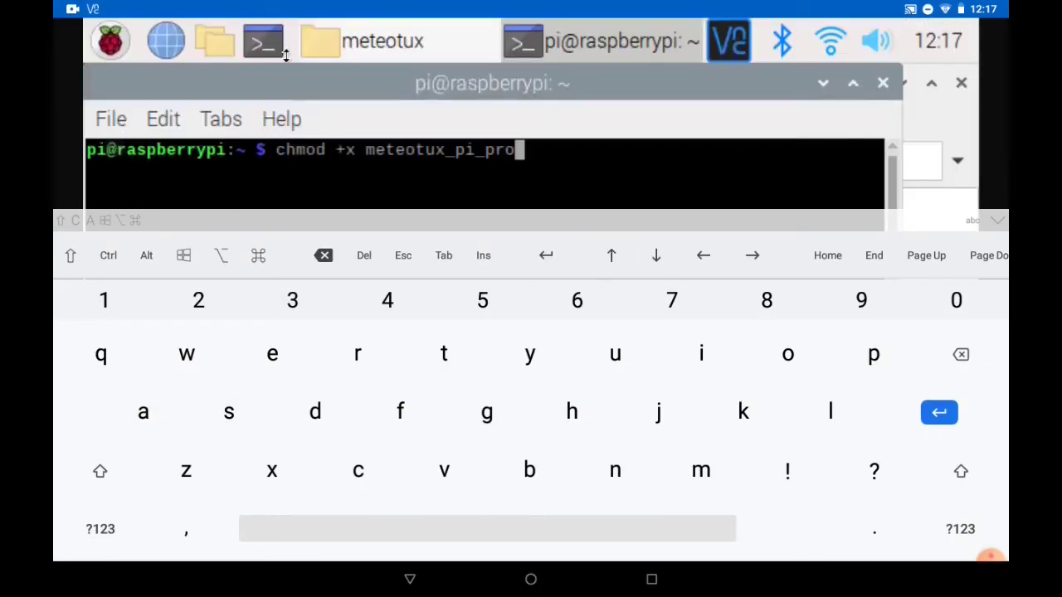
{"action": "key", "text": "Up"}
{"action": "key", "text": "Down"}
{"action": "key", "text": "Up"}
{"action": "key", "text": "Up"}
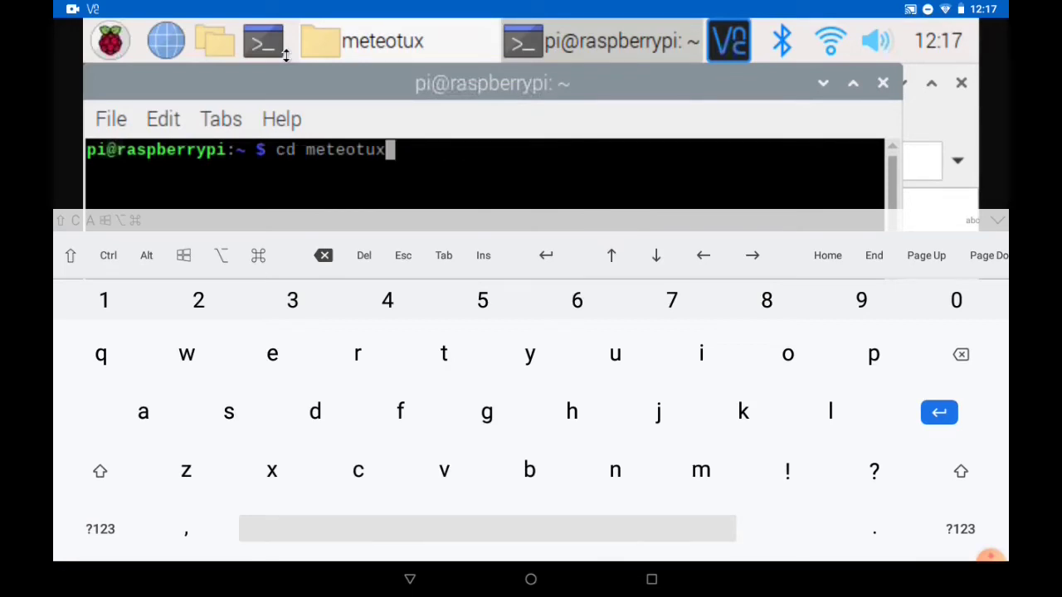
{"action": "key", "text": "Return"}
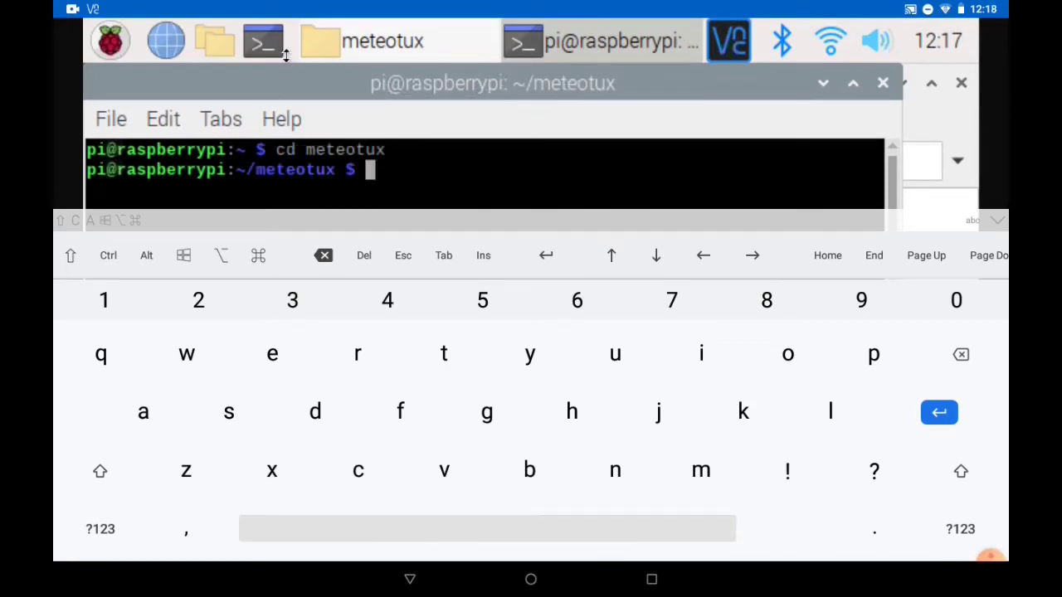
{"action": "key", "text": "Up"}
{"action": "key", "text": "Up"}
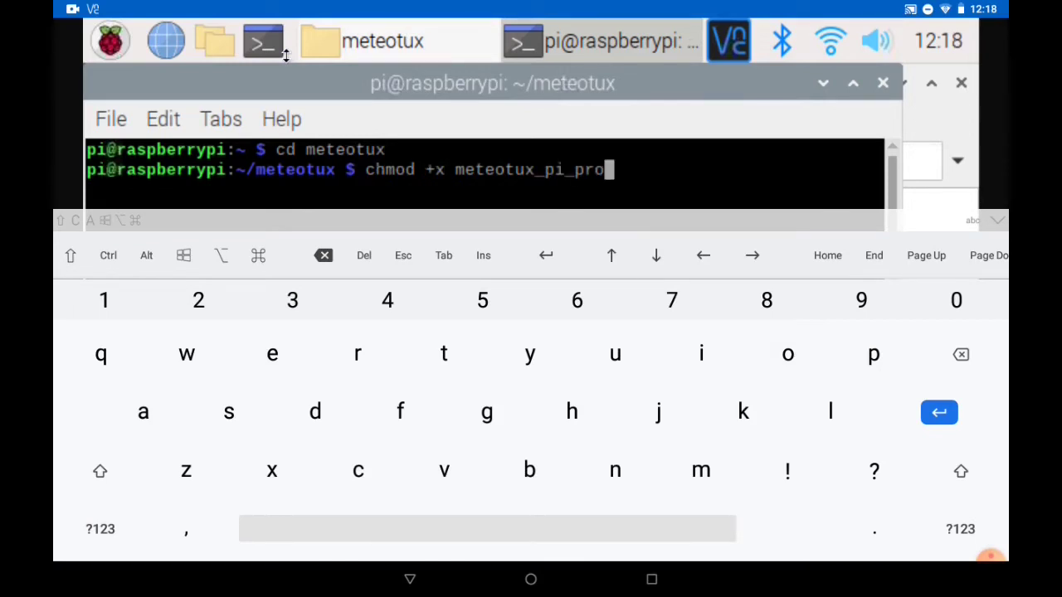
{"action": "key", "text": "Return"}
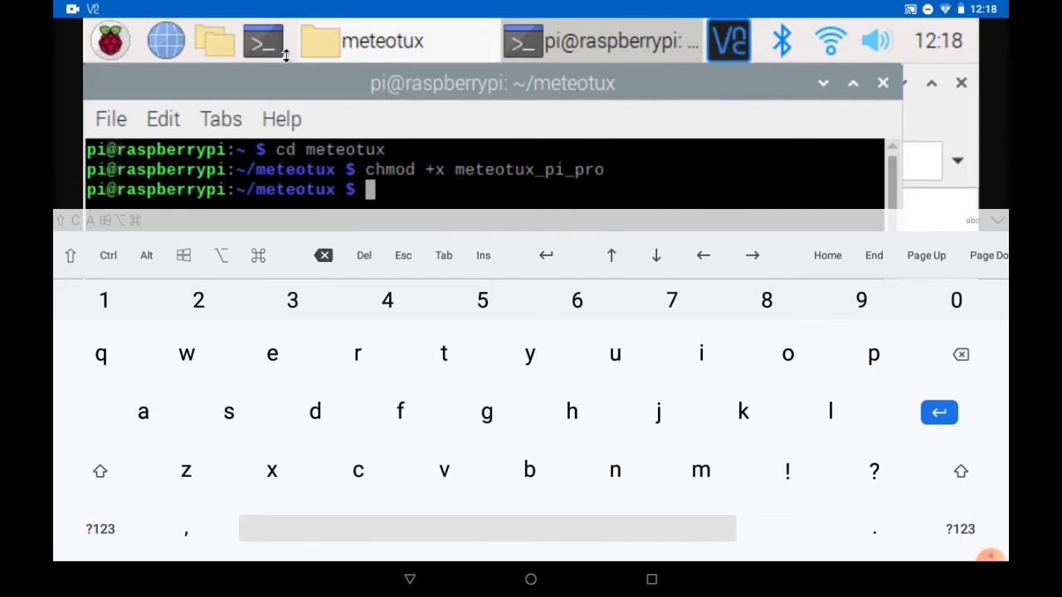
Step: Run mkdir images inside meteotux, then list the folder contents with dir
{"action": "type", "text": "cd "}
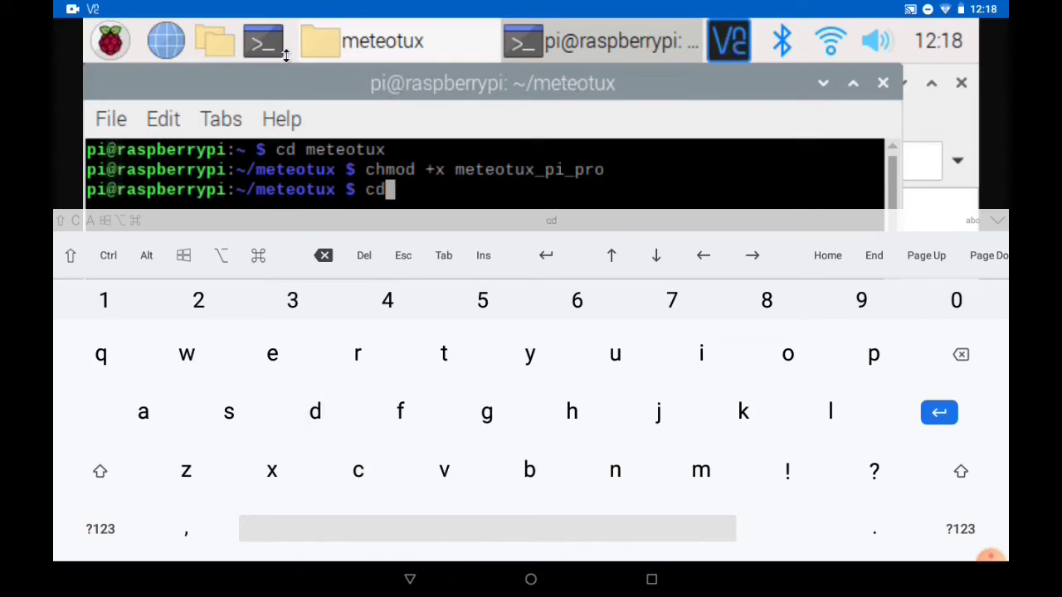
{"action": "type", "text": "i"}
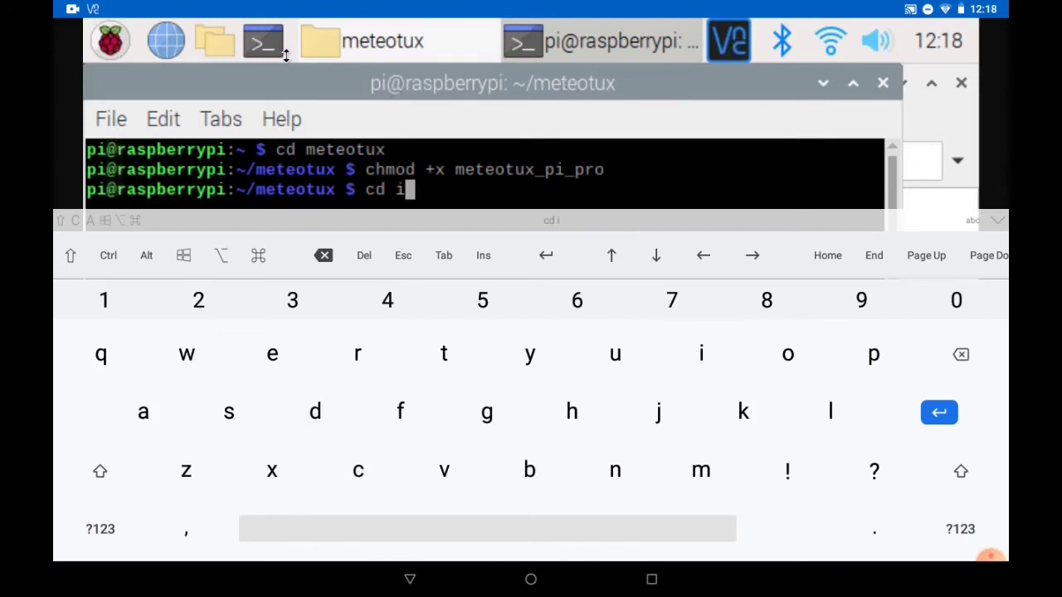
{"action": "key", "text": "BackSpace"}
{"action": "key", "text": "BackSpace"}
{"action": "key", "text": "BackSpace"}
{"action": "key", "text": "BackSpace"}
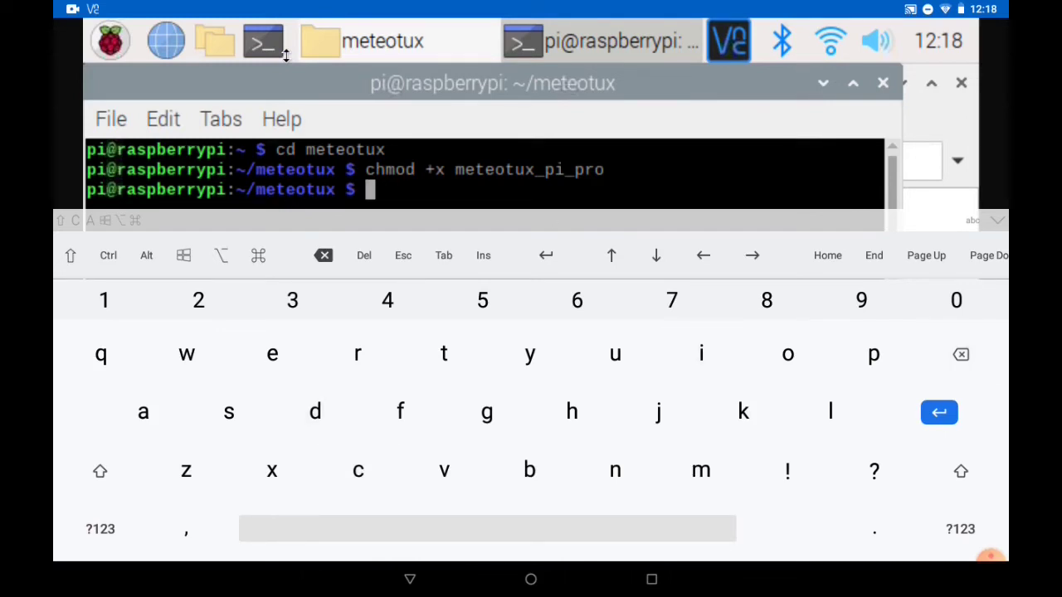
{"action": "type", "text": "mkdir "}
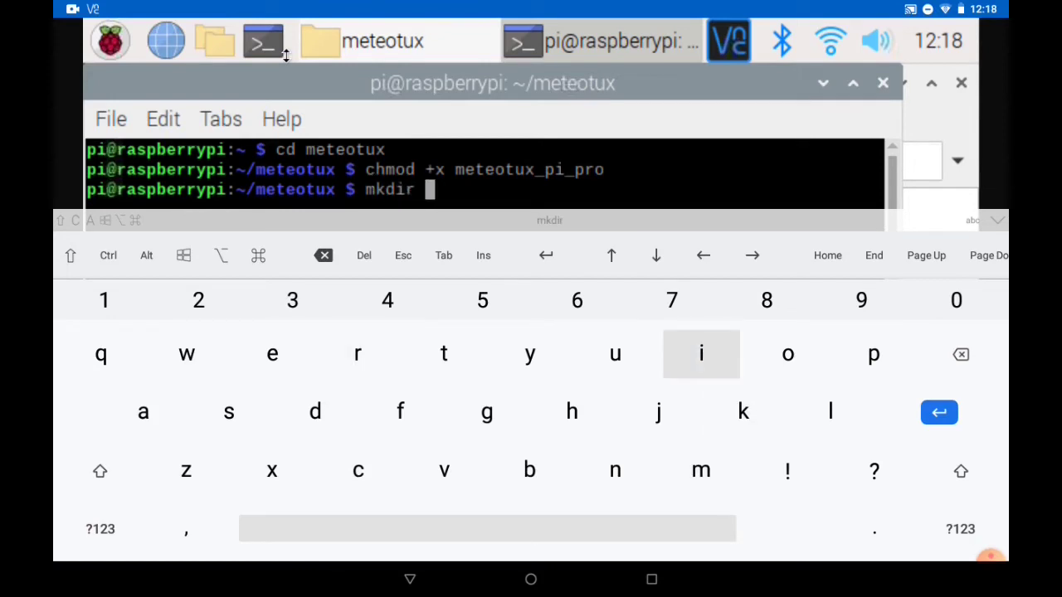
{"action": "type", "text": "images"}
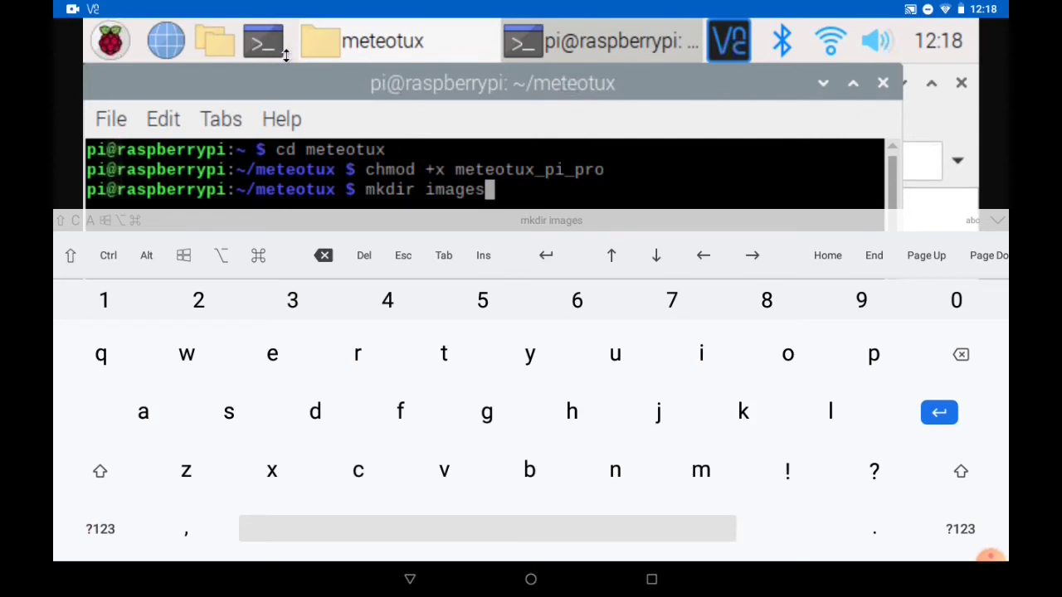
{"action": "key", "text": "Return"}
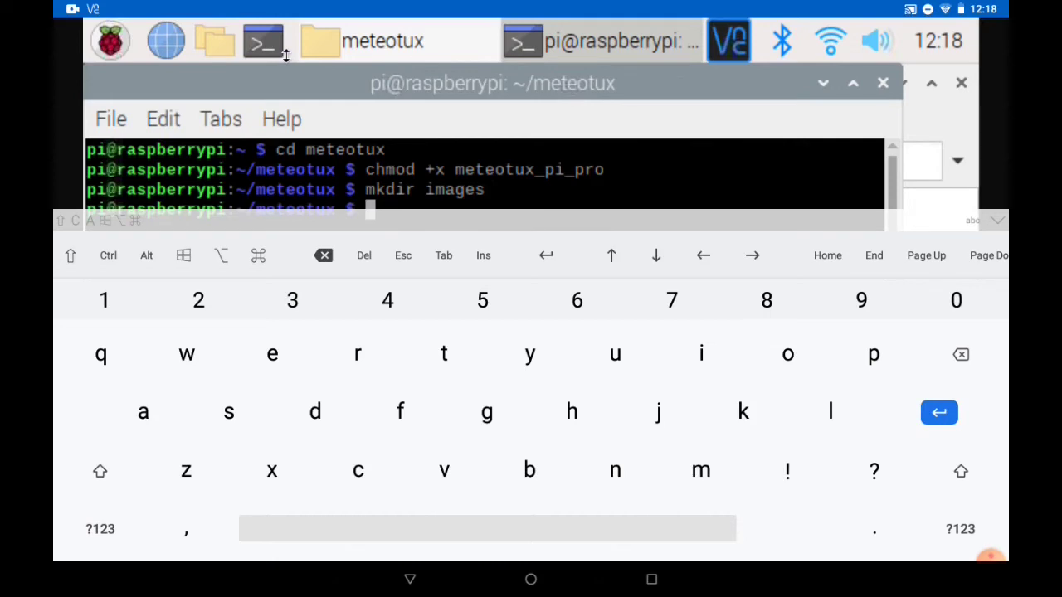
{"action": "type", "text": "dir"}
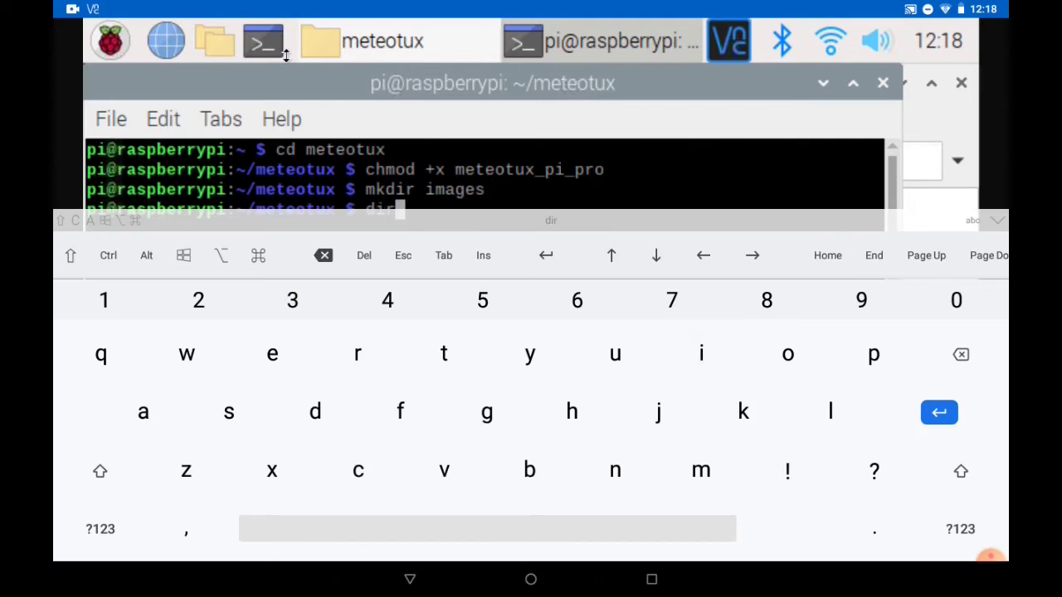
{"action": "key", "text": "Return"}
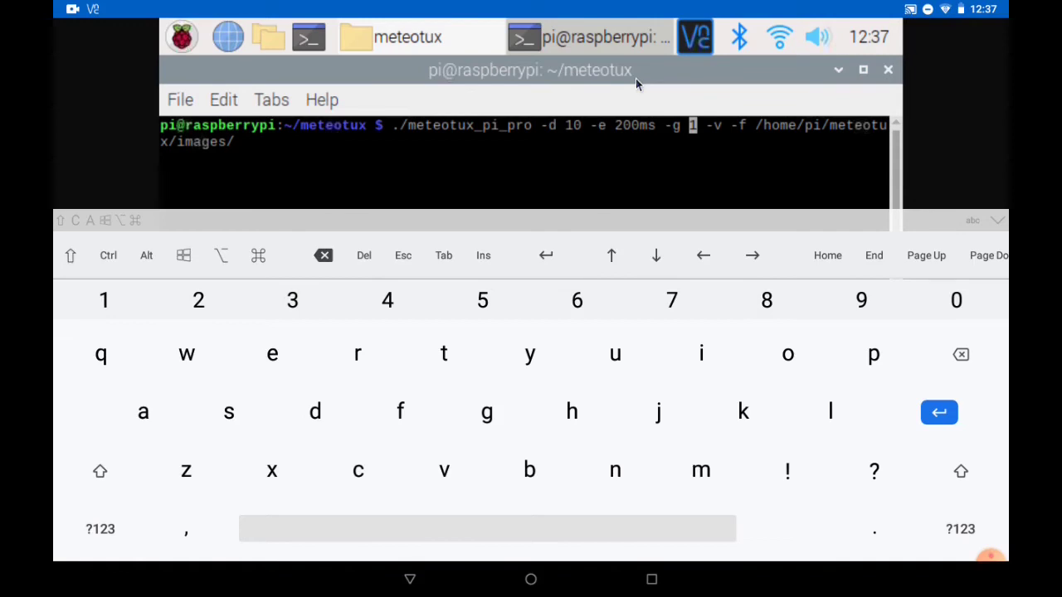
Step: Run ./meteotux_pi_pro -d 10 -e 200ms -g 1 -v -f /home/pi/meteotux/images/
{"action": "key", "text": "Return"}
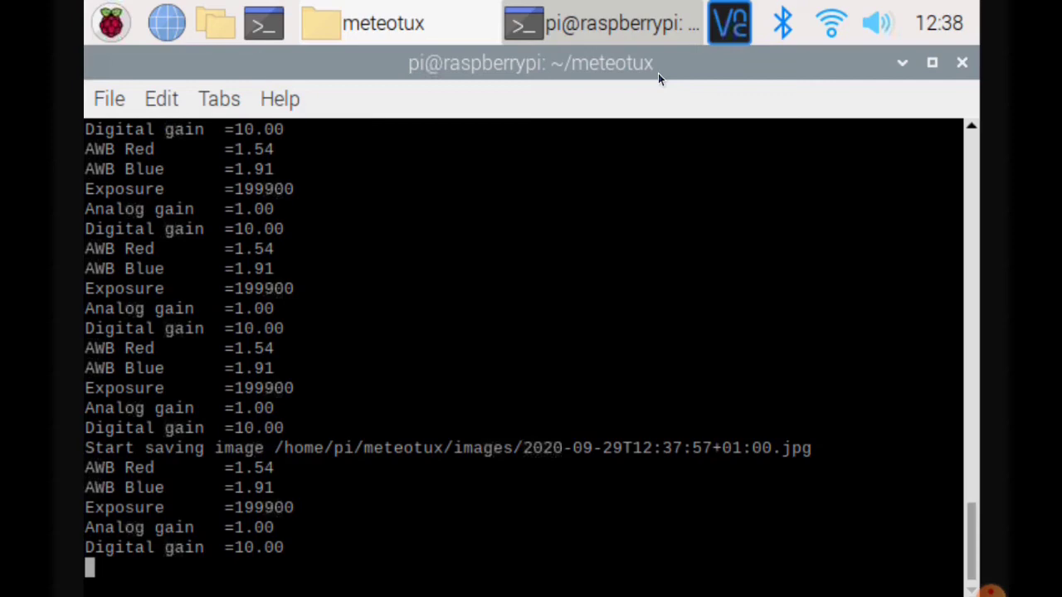
Step: Close the terminal, open the meteotux images folder and select the first saved capture
{"action": "left_click", "coordinate": [967, 65]}
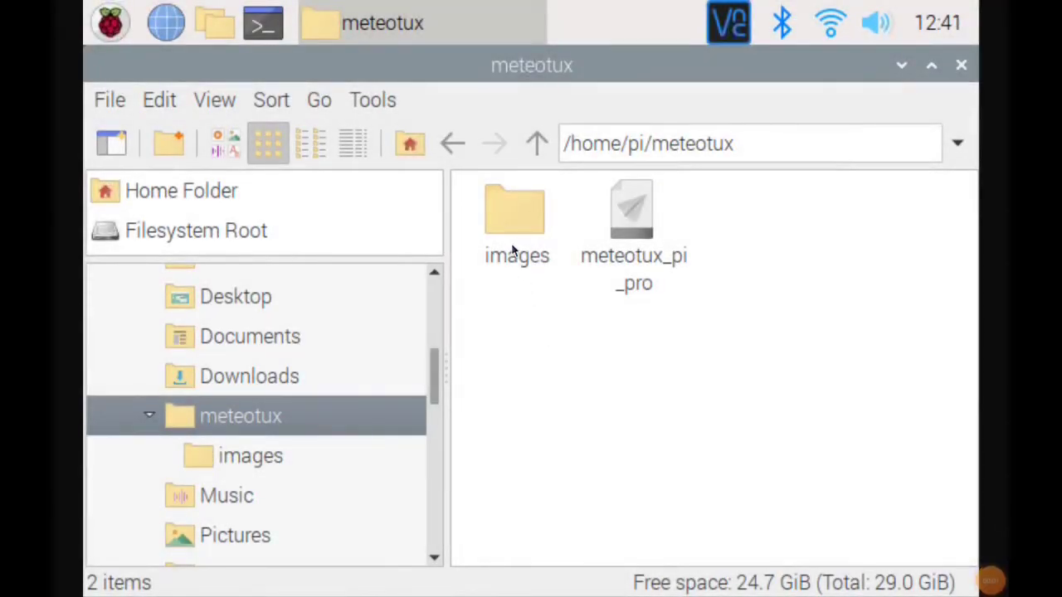
{"action": "double_click", "coordinate": [513, 245]}
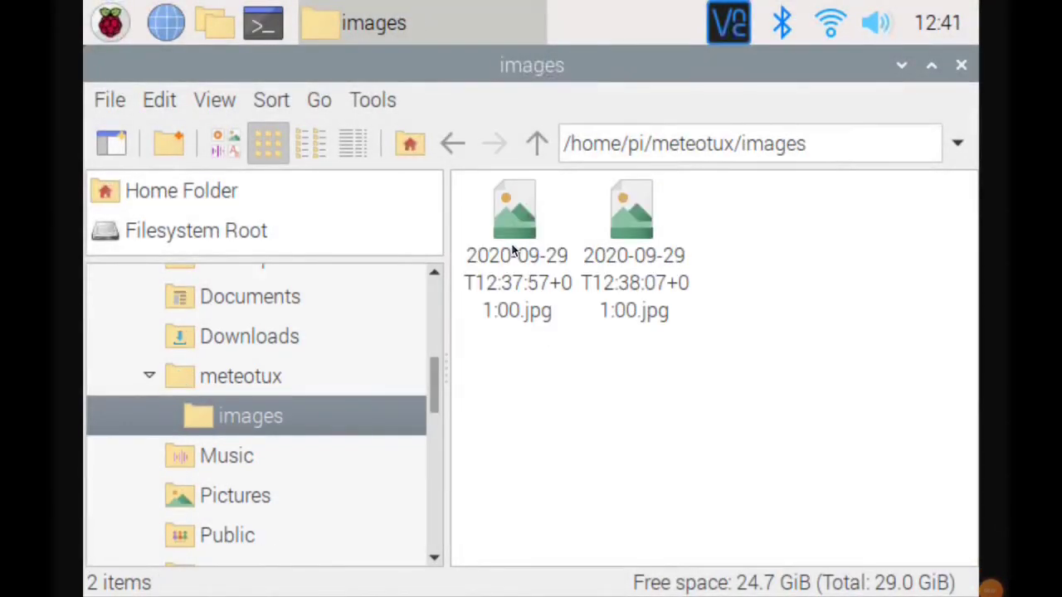
{"action": "left_click", "coordinate": [512, 246]}
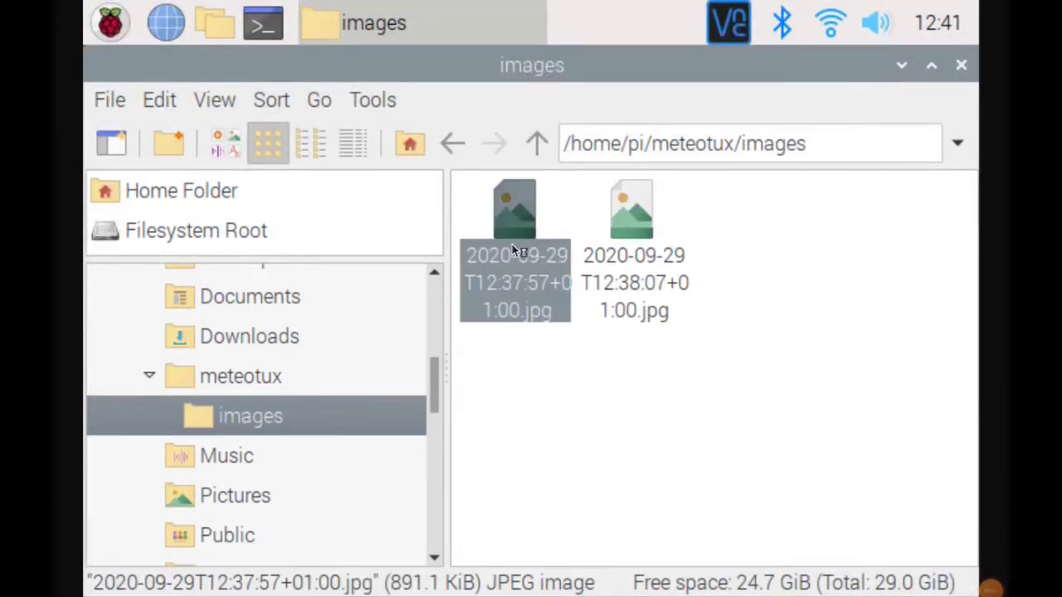